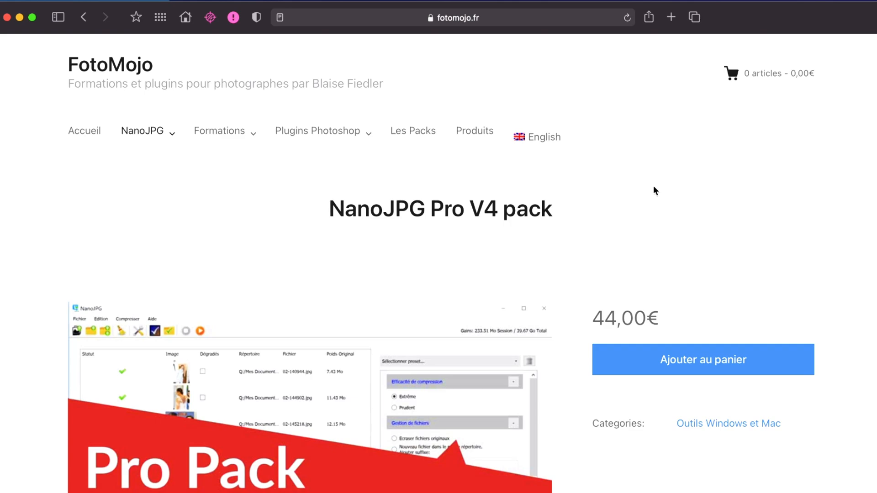
# - Examine the NanoJPG Pro V4 pack page for its Pro features, system compatibility, uses, Lightroom integration and bundled packs
pyautogui.scroll(-10, 588, 201)
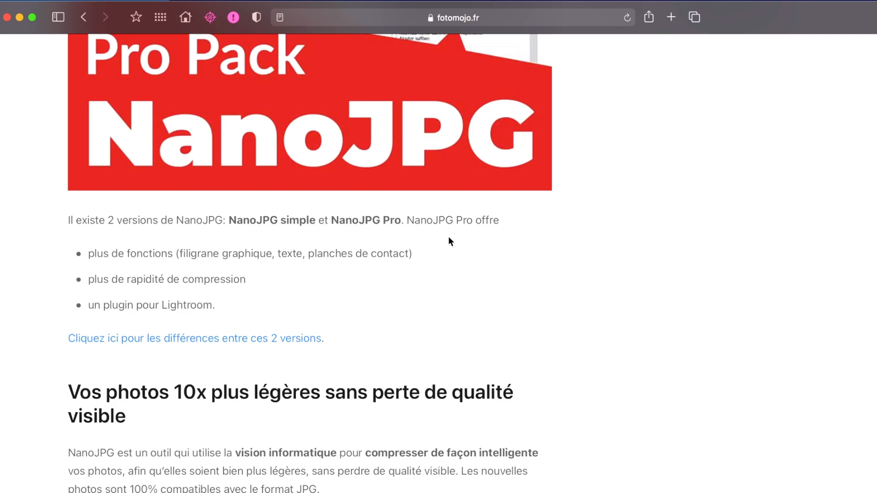
pyautogui.moveTo(89, 279); pyautogui.dragTo(257, 279)
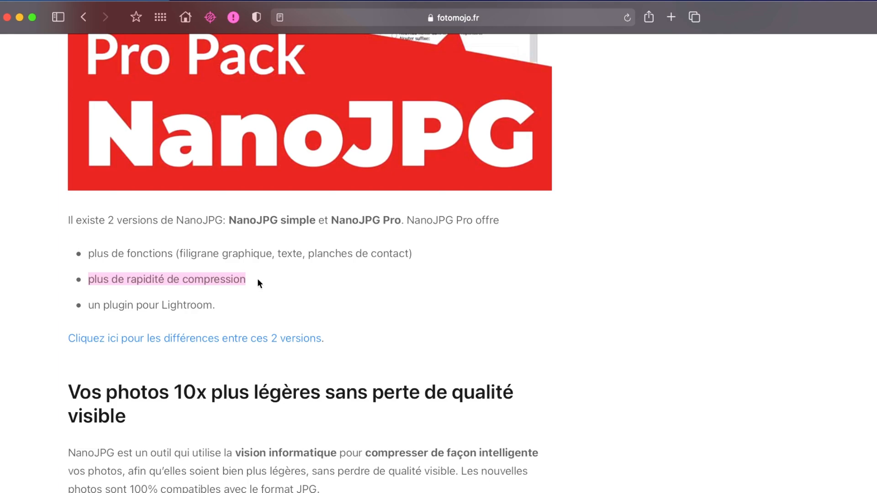
pyautogui.click(129, 303)
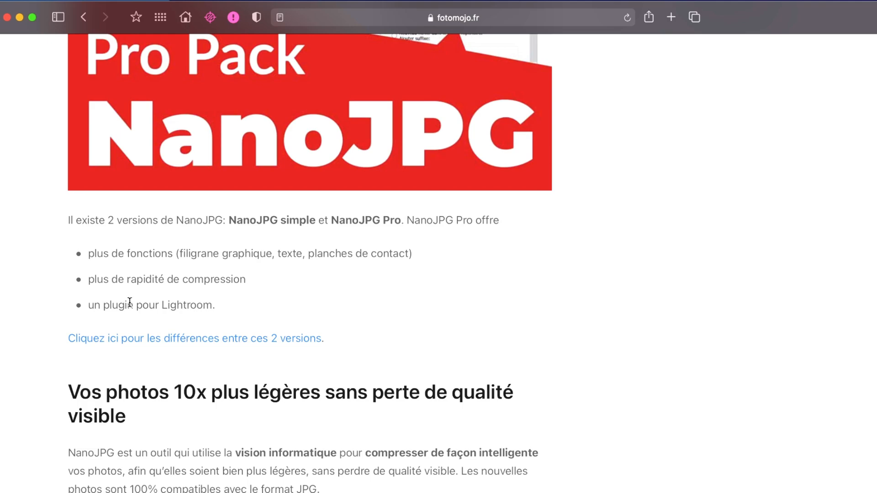
pyautogui.scroll(-5, 507, 275)
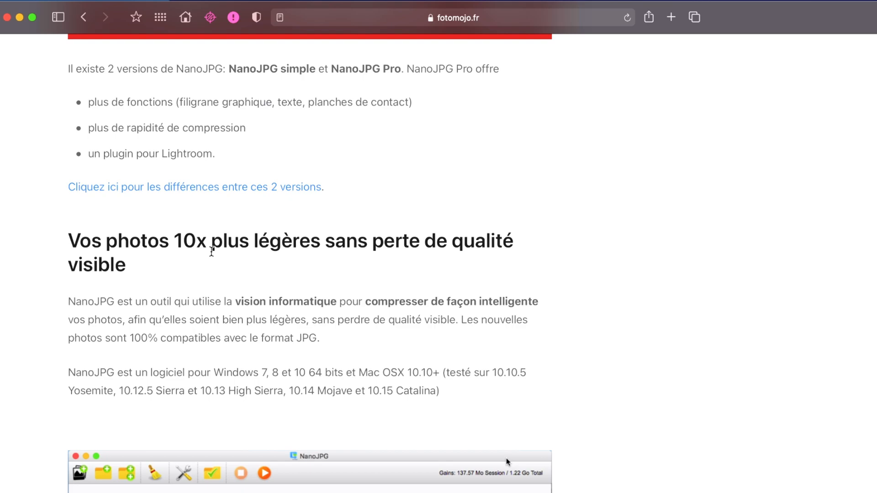
pyautogui.scroll(-2, 215, 320)
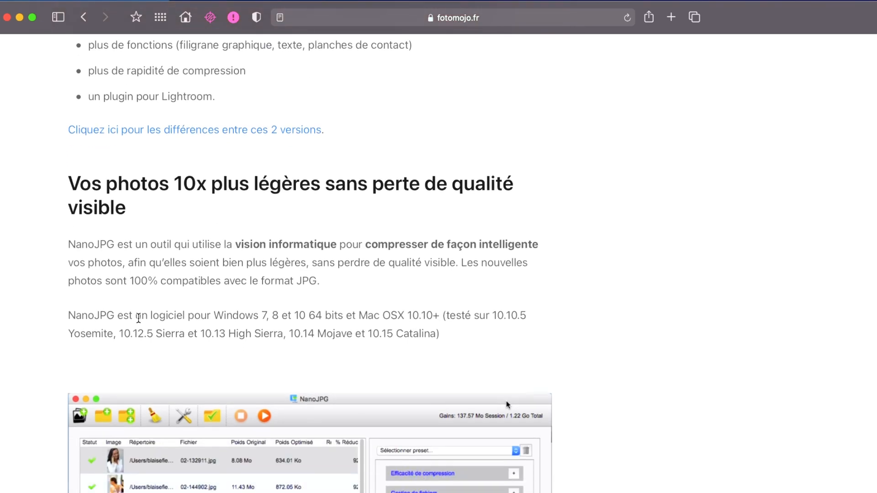
pyautogui.scroll(-3, 238, 329)
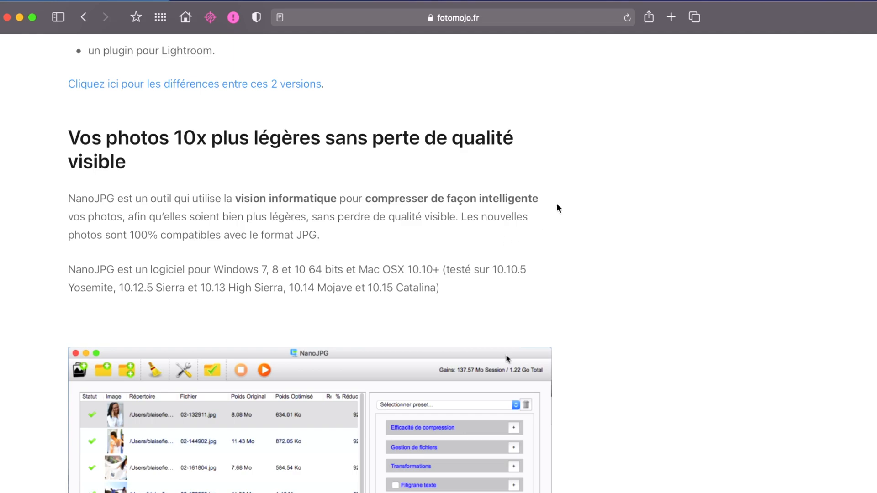
pyautogui.scroll(-15, 579, 240)
pyautogui.scroll(-8, 603, 241)
pyautogui.scroll(2, 602, 240)
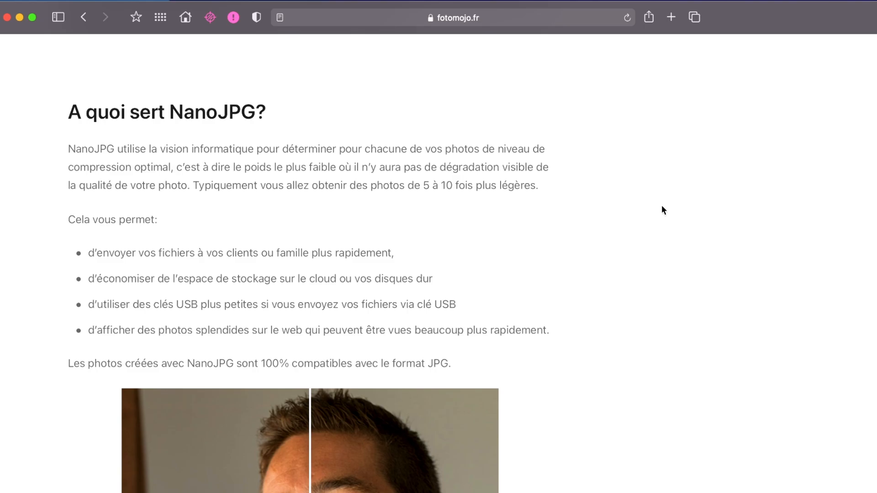
pyautogui.scroll(-20, 664, 210)
pyautogui.scroll(-20, 611, 220)
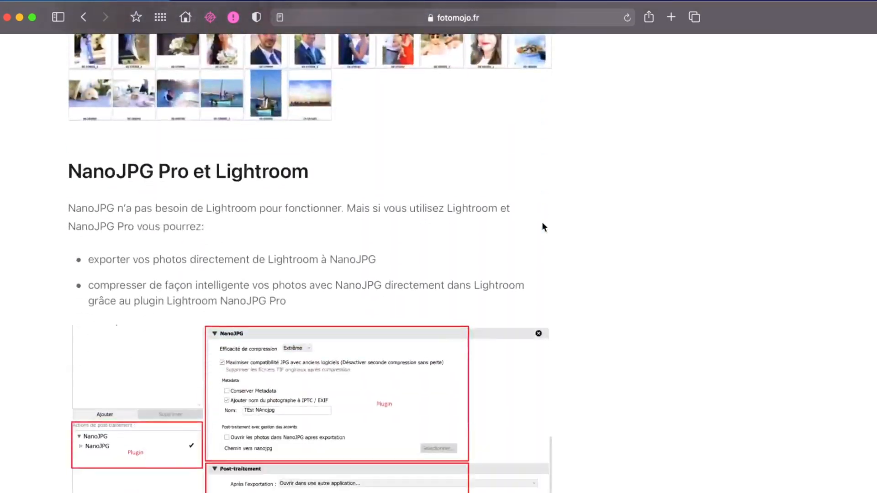
pyautogui.scroll(-20, 542, 224)
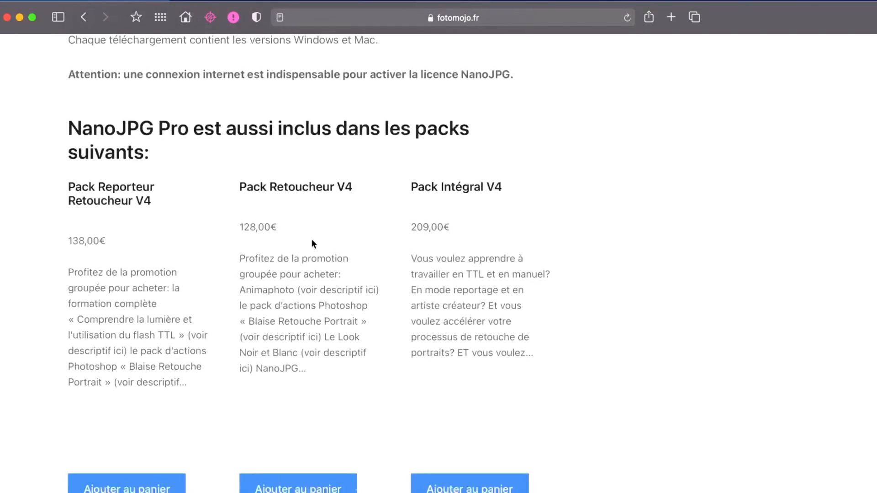
# - Read the "Satisfait ou remboursé!" section about the product's refund conditions
pyautogui.scroll(10, 312, 240)
pyautogui.moveTo(67, 137); pyautogui.dragTo(408, 248)
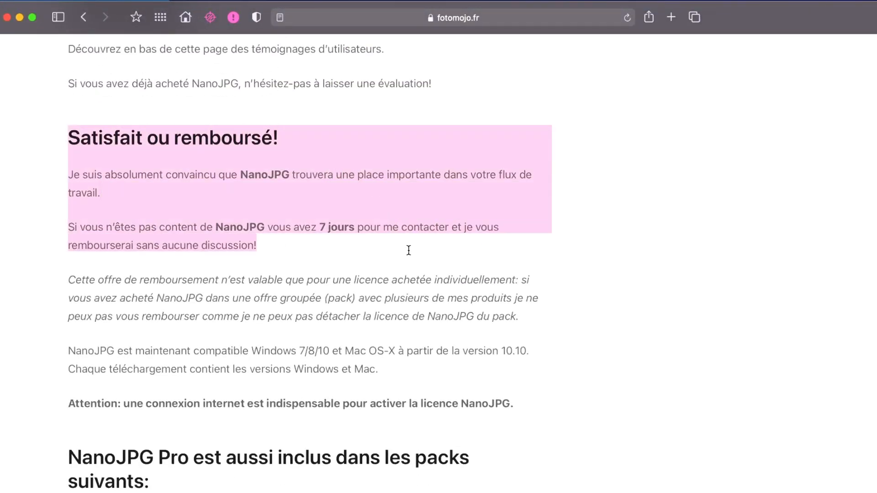
pyautogui.click(418, 258)
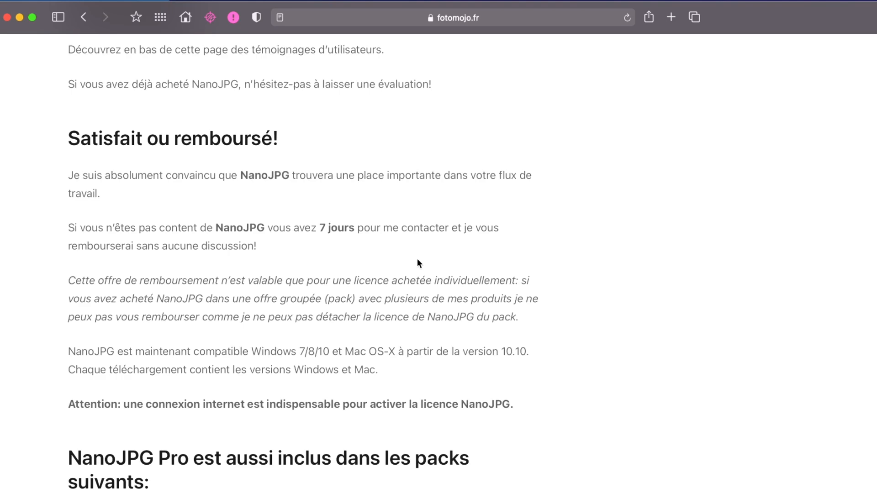
# - Switch to the NanoJPG application and look through the saved presets without choosing one
pyautogui.hotkey('ctrl', 'Left')
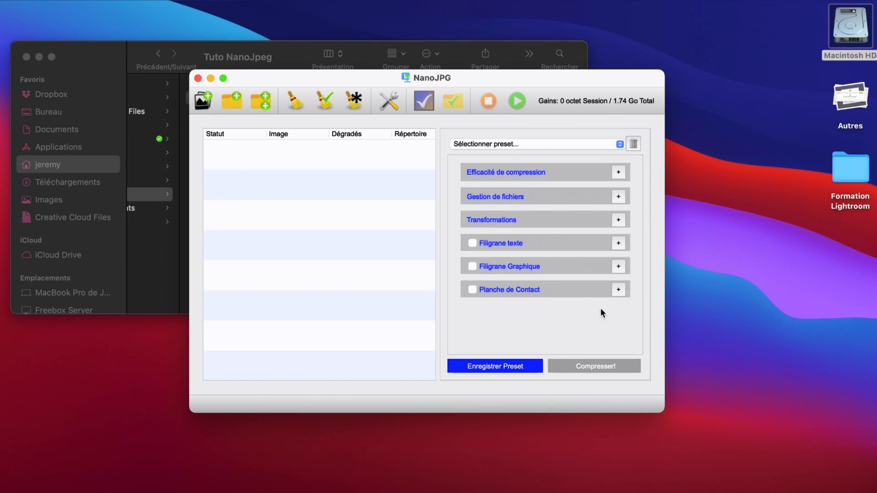
pyautogui.click(509, 147)
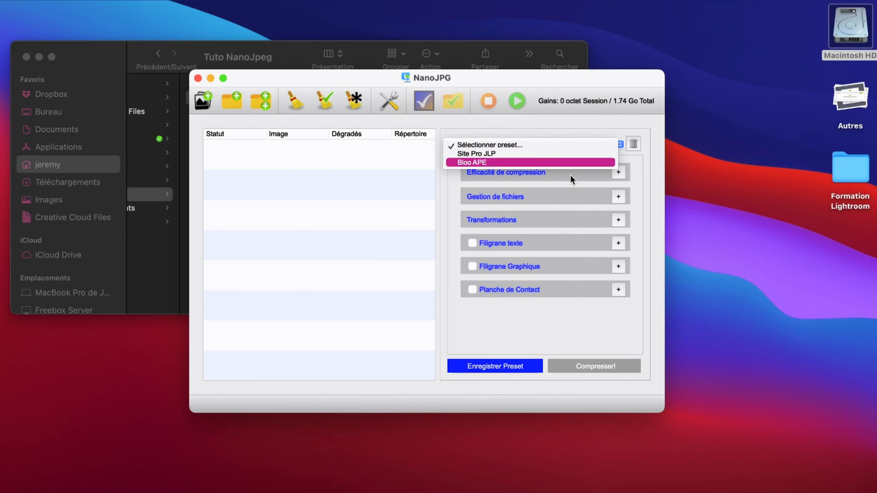
pyautogui.click(588, 328)
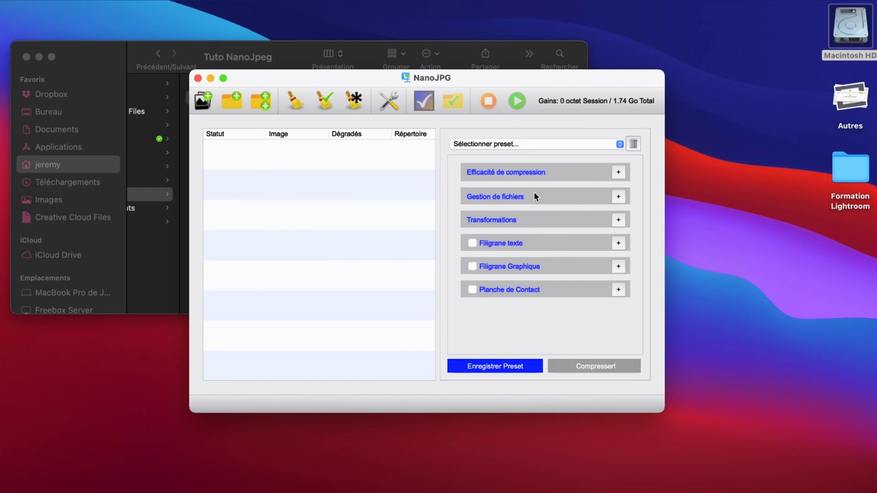
# - Examine the Extrême and Prudent options under Efficacité de compression, including the hint for Prudent
pyautogui.click(619, 173)
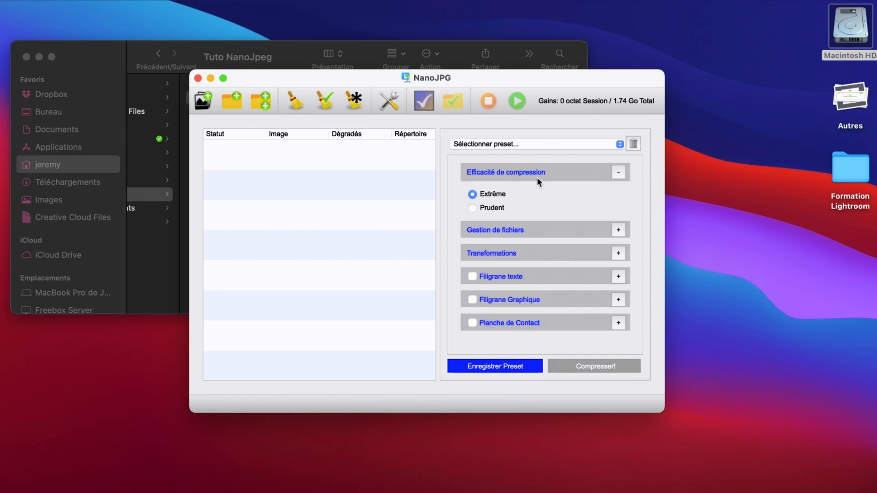
pyautogui.moveTo(505, 212)
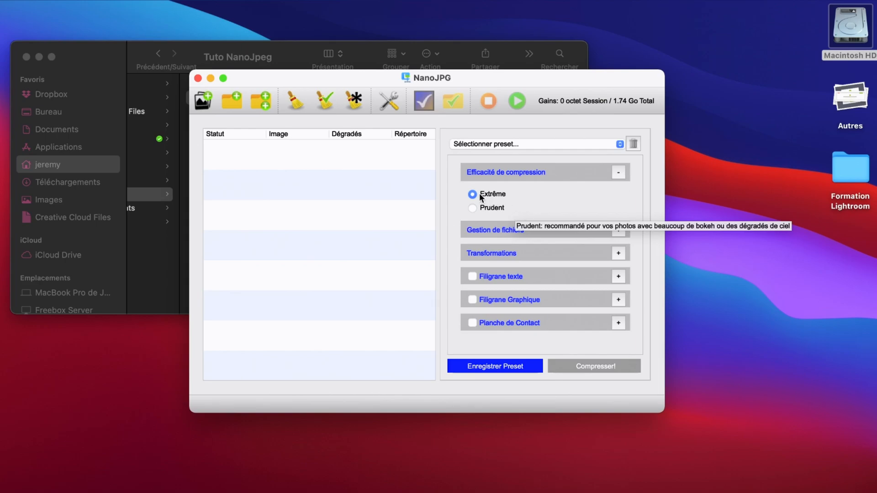
pyautogui.click(618, 172)
# - Examine the Gestion de fichiers options for the output folder, name suffix and file conflicts
pyautogui.click(619, 196)
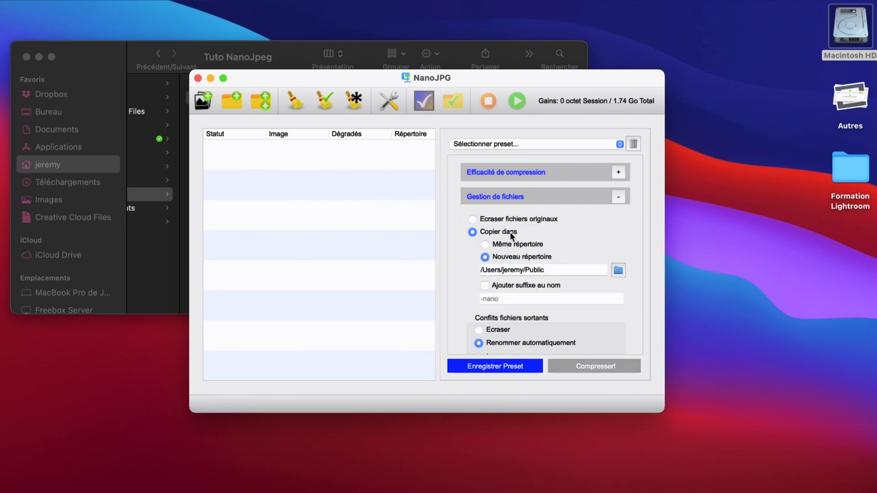
pyautogui.scroll(-3, 517, 226)
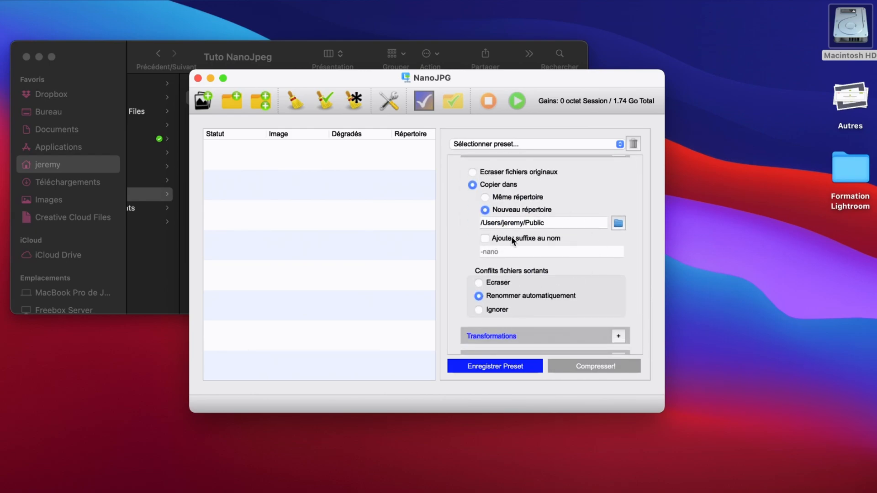
pyautogui.scroll(2, 526, 221)
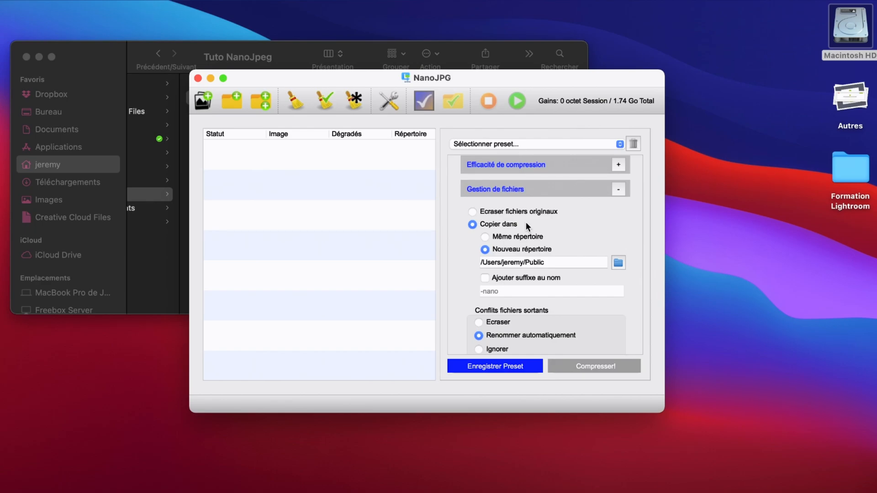
pyautogui.click(618, 189)
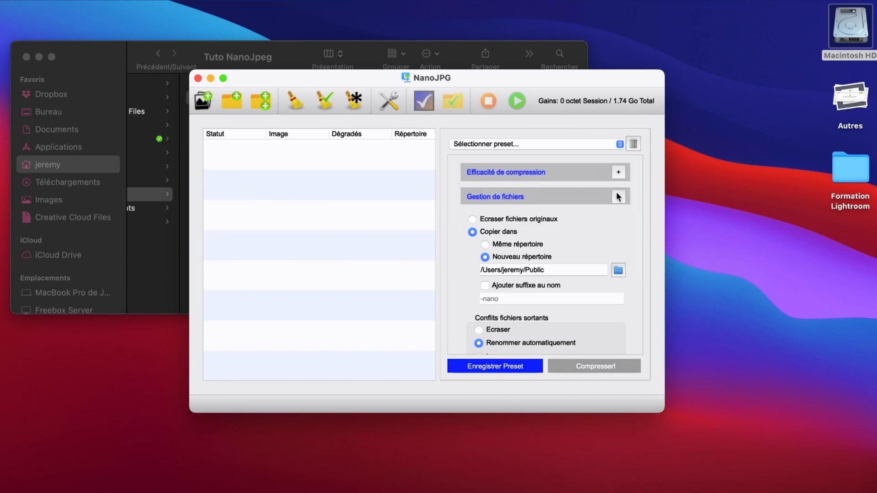
# - Examine the Transformations options for metadata, photographer name and image resizing
pyautogui.click(618, 221)
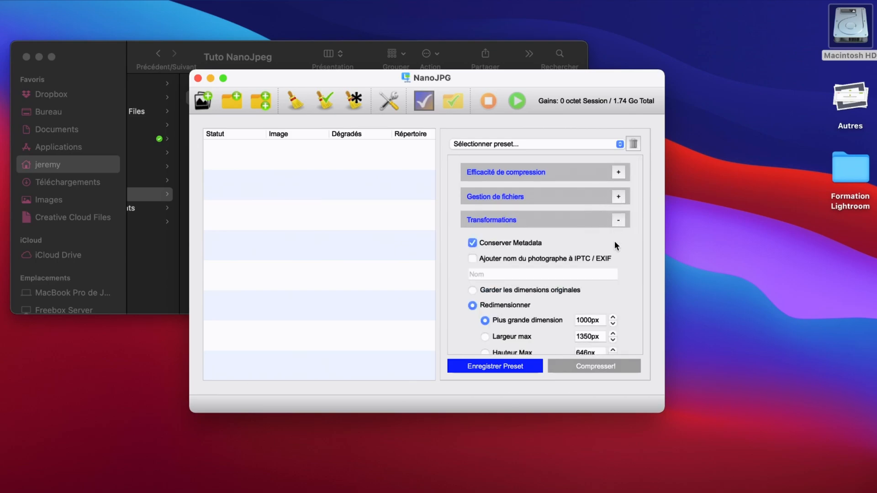
pyautogui.scroll(-3, 615, 240)
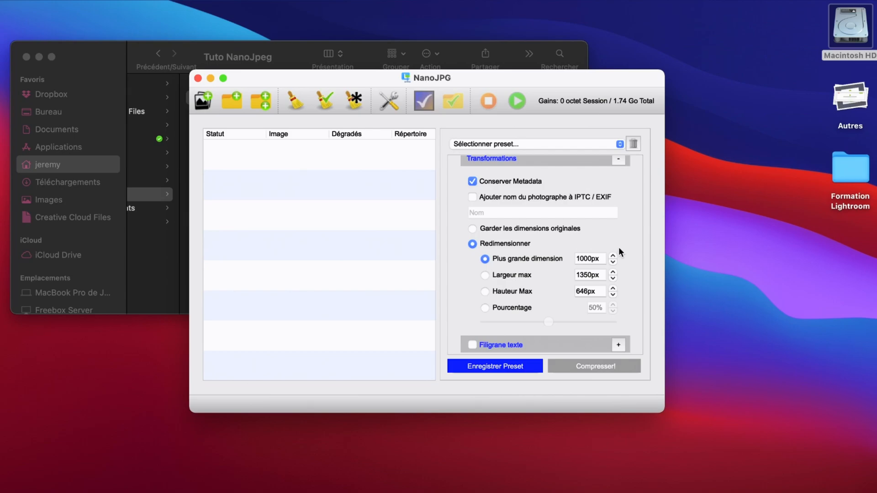
pyautogui.scroll(-2, 620, 248)
pyautogui.scroll(3, 597, 246)
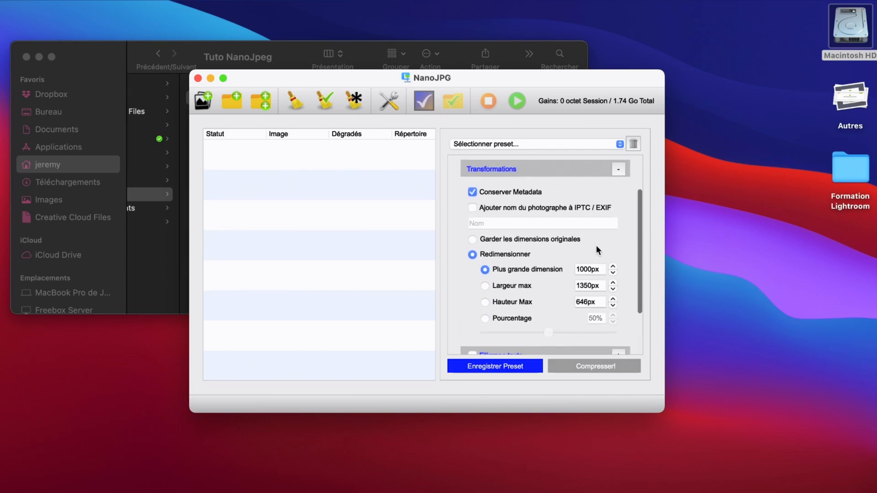
pyautogui.click(619, 177)
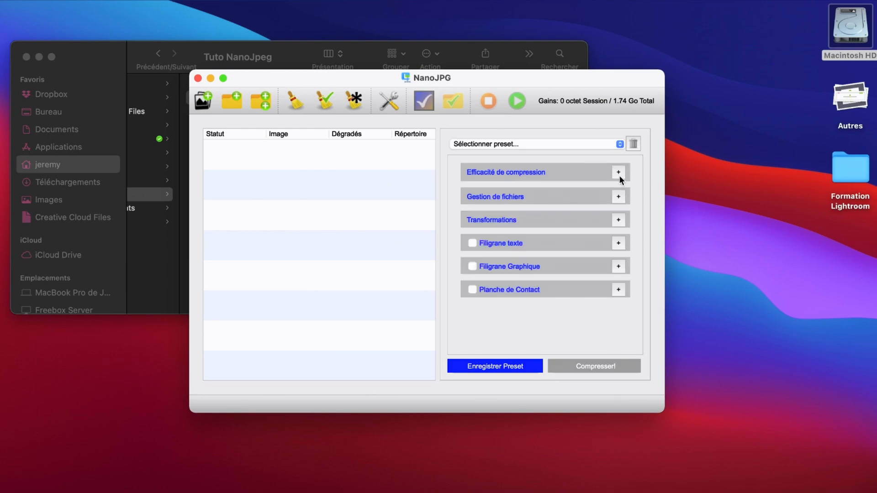
# - Examine the Filigrane texte options for the watermark's text, position and font
pyautogui.click(619, 244)
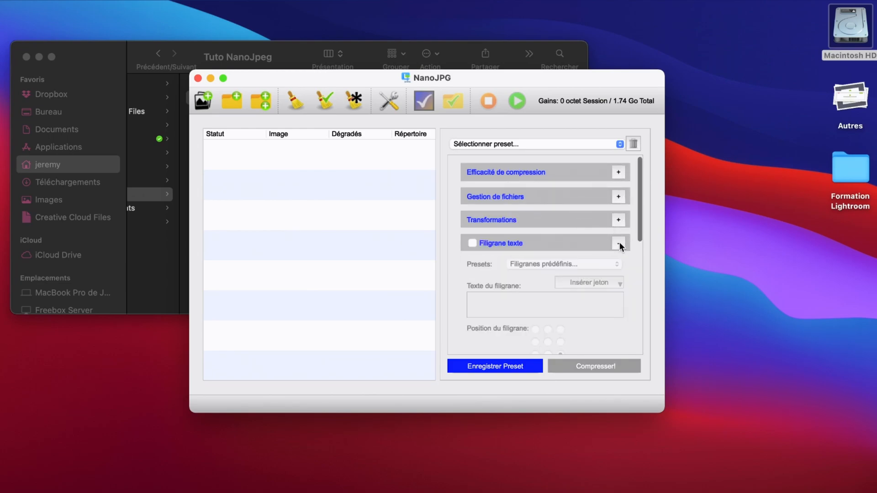
pyautogui.scroll(-4, 587, 243)
pyautogui.scroll(2, 603, 220)
pyautogui.scroll(2, 615, 197)
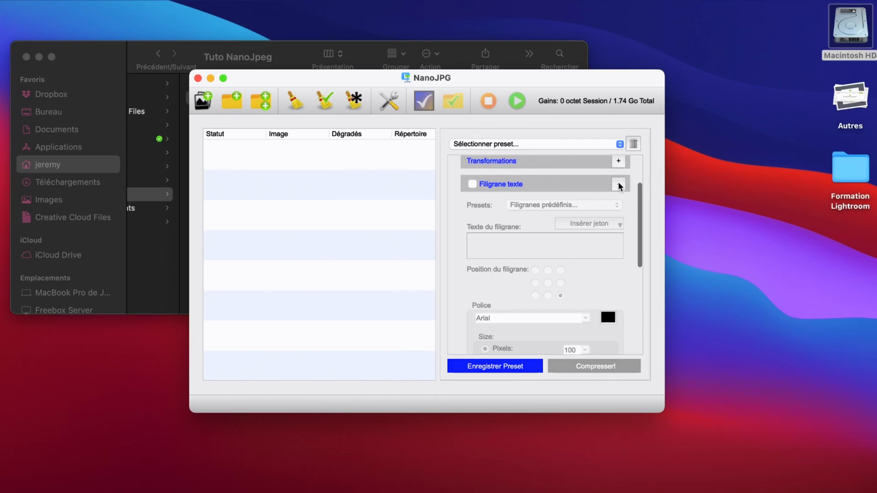
pyautogui.click(618, 182)
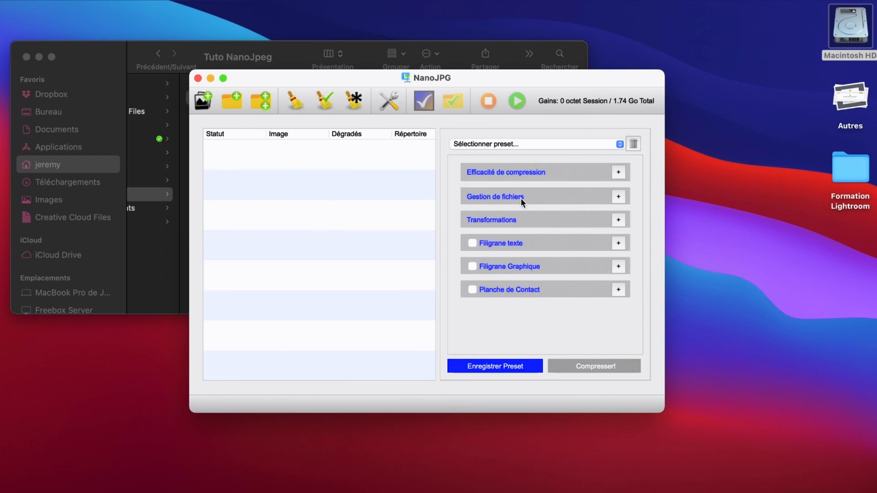
# - Load the Blog APE preset and check its compression, file management and longest-dimension resize settings
pyautogui.click(525, 143)
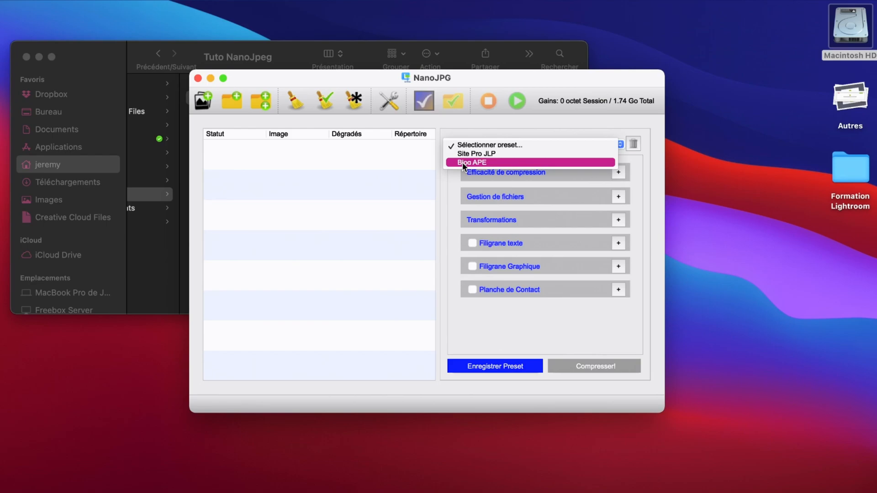
pyautogui.click(480, 162)
pyautogui.click(618, 172)
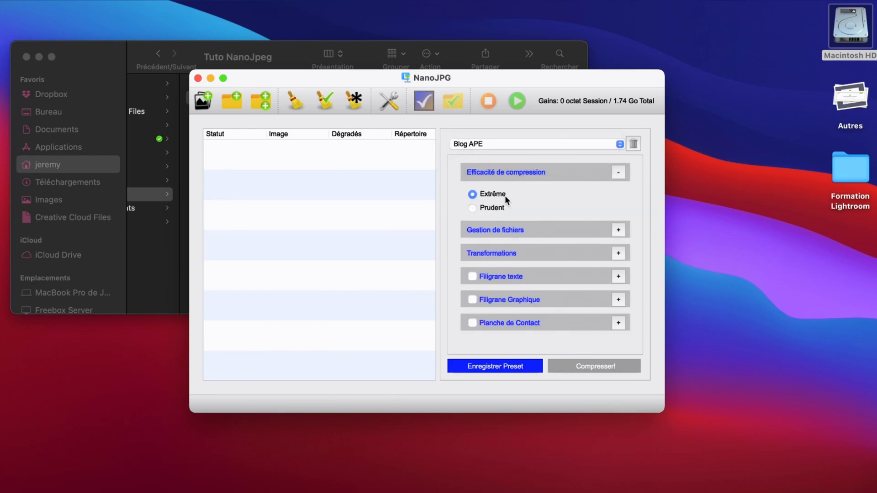
pyautogui.click(619, 230)
pyautogui.scroll(-1, 543, 215)
pyautogui.click(623, 206)
pyautogui.click(618, 254)
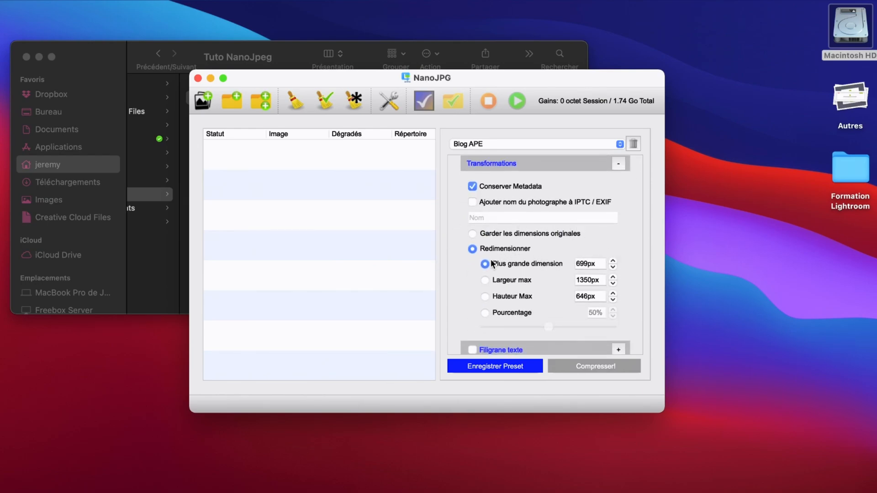
pyautogui.moveTo(600, 263); pyautogui.dragTo(571, 263)
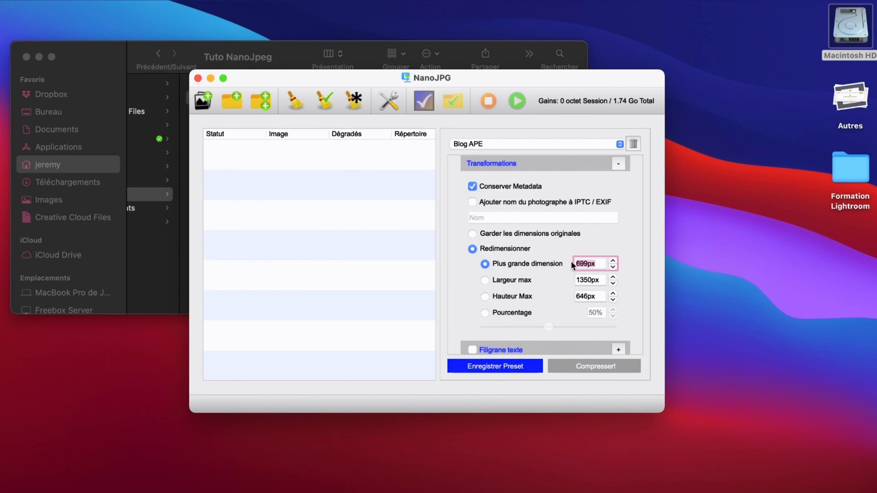
pyautogui.click(619, 165)
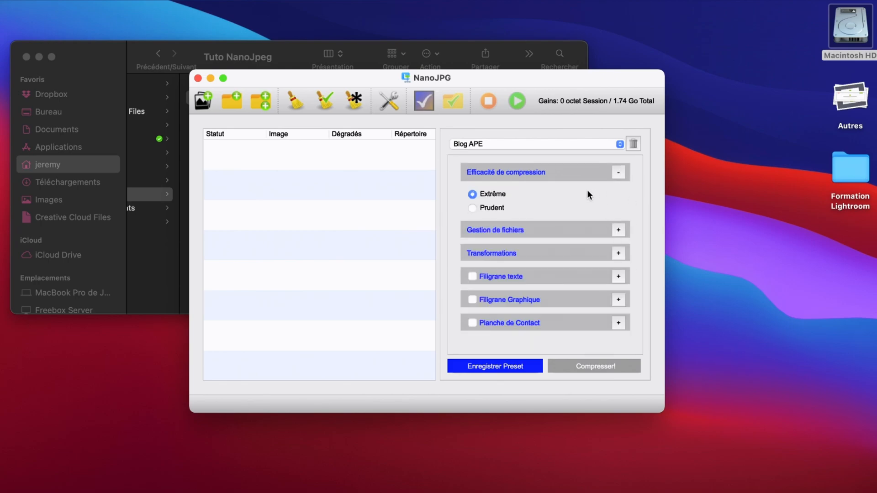
# - Set the Blog APE preset's Transformations options to keep the original dimensions
pyautogui.click(585, 143)
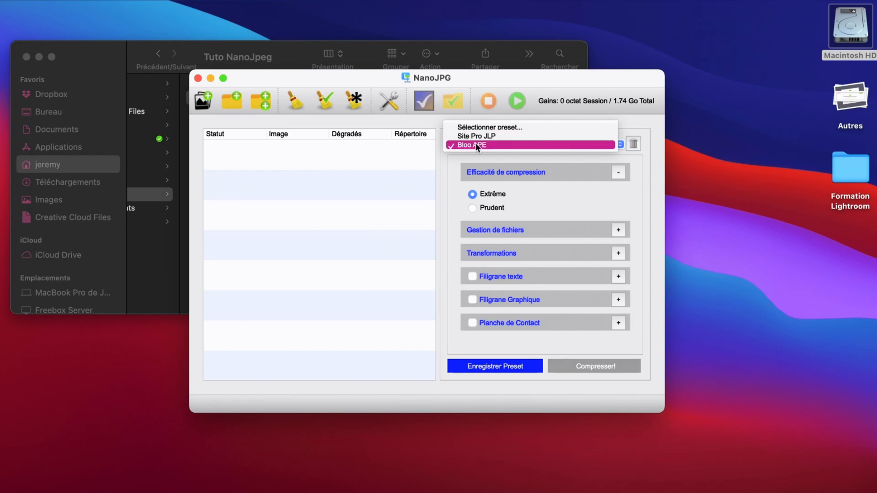
pyautogui.click(592, 201)
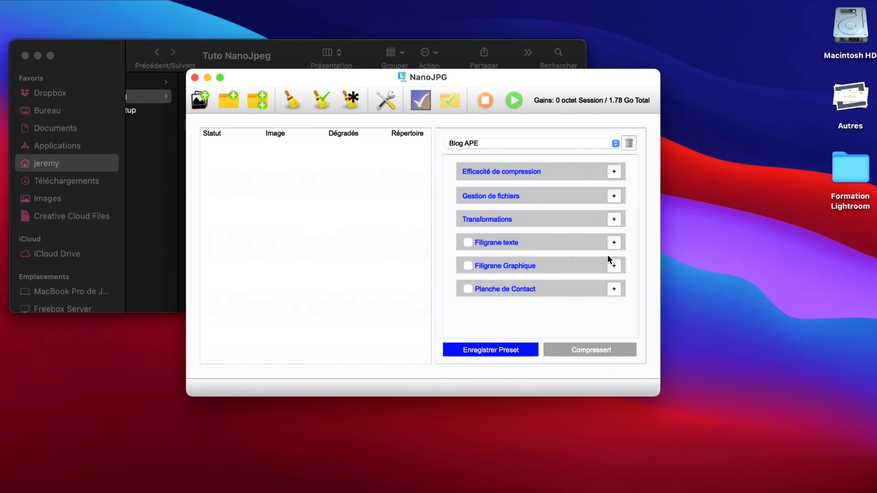
pyautogui.click(615, 220)
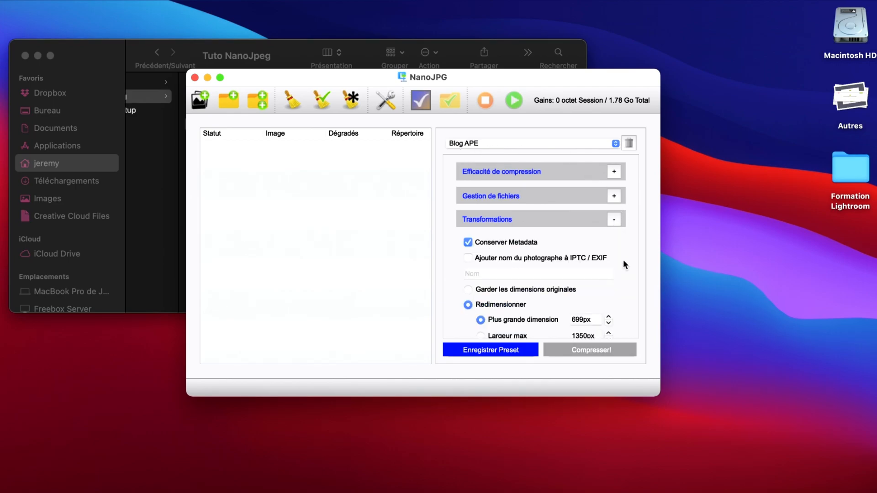
pyautogui.scroll(-3, 622, 261)
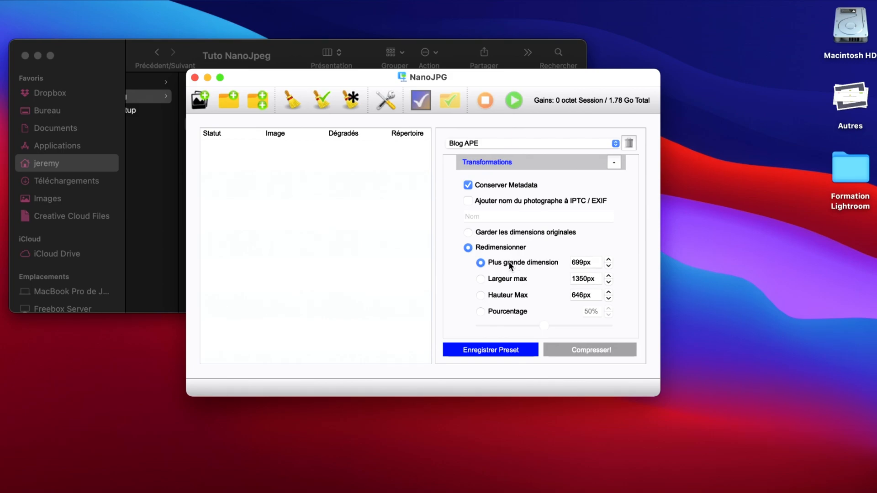
pyautogui.click(469, 233)
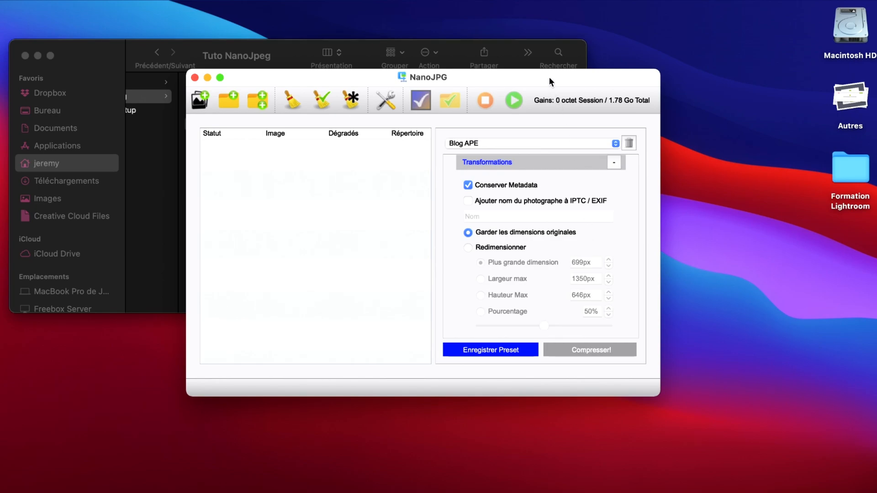
# - Enlarge the NanoJPG window and add Photo 1, Photo 2, Photo 4 and Photo 5 from the Tuto NanoJpeg folder to its image list
pyautogui.moveTo(550, 78); pyautogui.dragTo(550, 77)
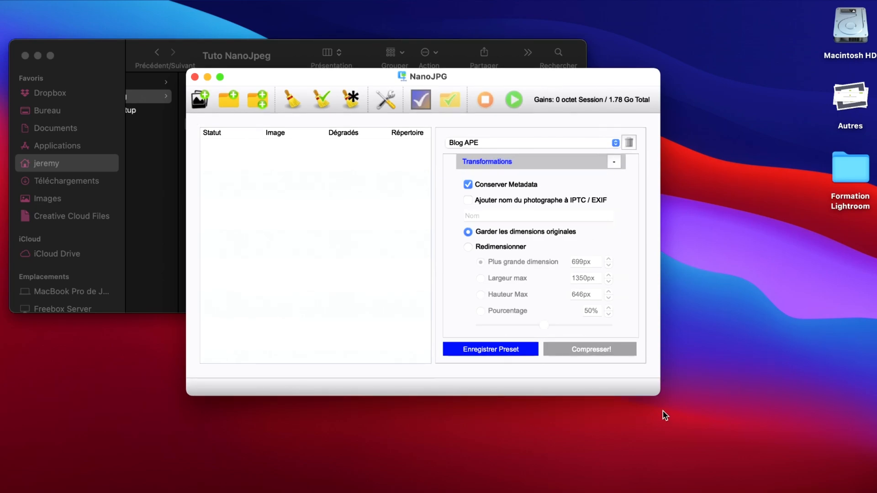
pyautogui.moveTo(659, 394); pyautogui.dragTo(869, 487)
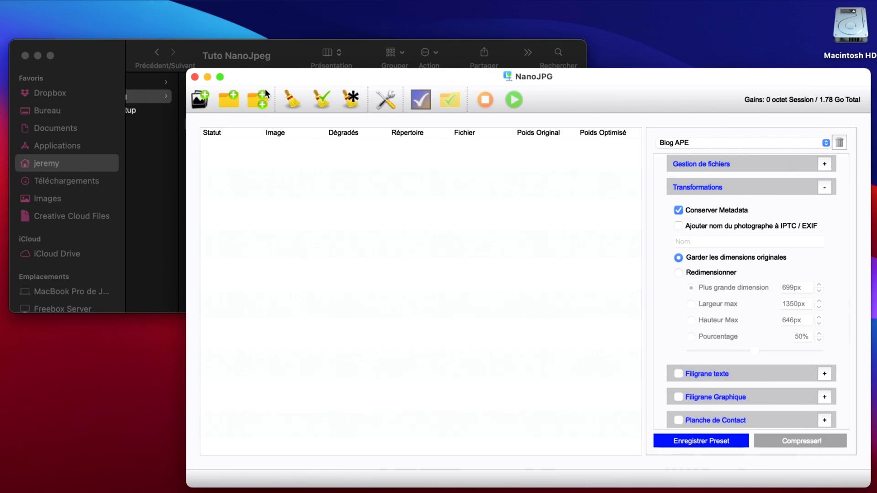
pyautogui.click(292, 54)
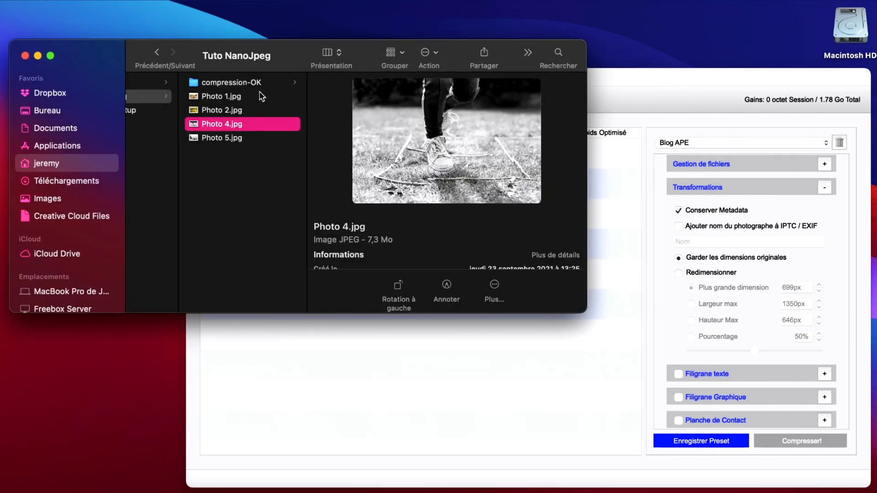
pyautogui.click(229, 97)
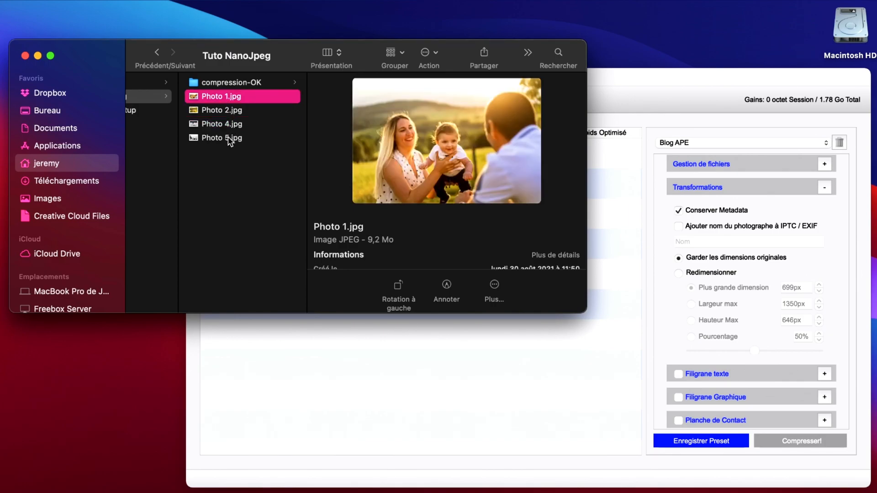
pyautogui.keyDown('shift'); pyautogui.click(231, 138); pyautogui.keyUp('shift')
pyautogui.moveTo(220, 114); pyautogui.dragTo(429, 381)
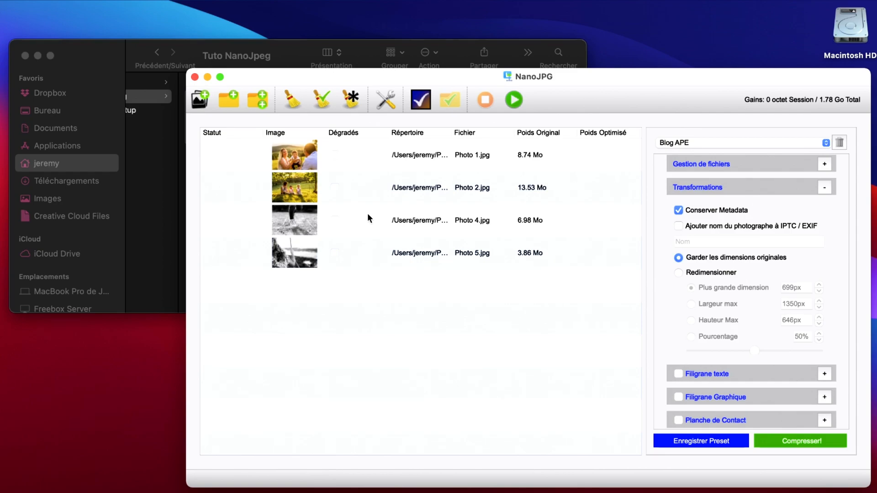
# - Compress the four listed photos with the current settings and review their weight and reduction columns
pyautogui.moveTo(369, 218)
pyautogui.hscroll(5, 405, 218)
pyautogui.hscroll(-5, 389, 206)
pyautogui.hscroll(5, 502, 158)
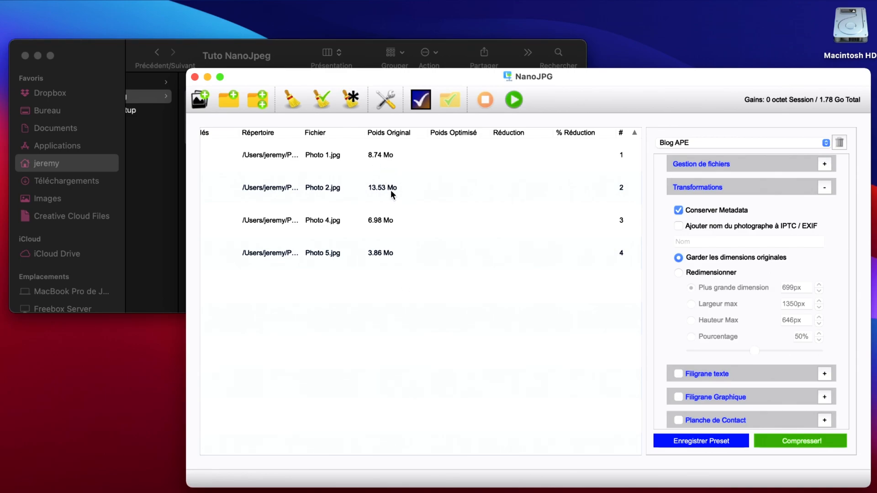
pyautogui.hscroll(-5, 390, 217)
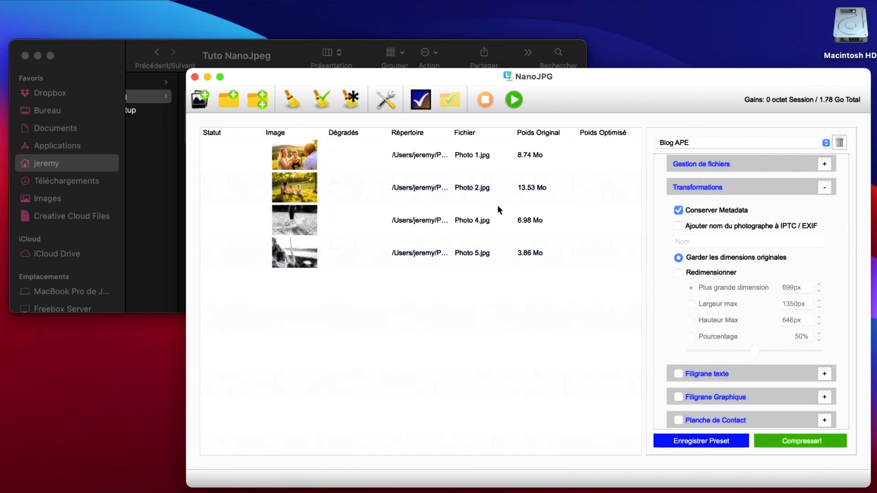
pyautogui.click(808, 439)
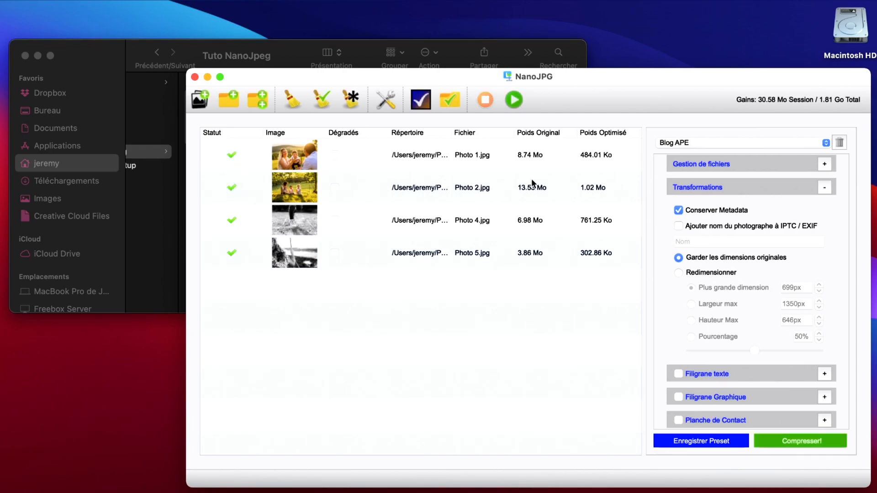
pyautogui.hscroll(3, 522, 187)
pyautogui.hscroll(5, 520, 185)
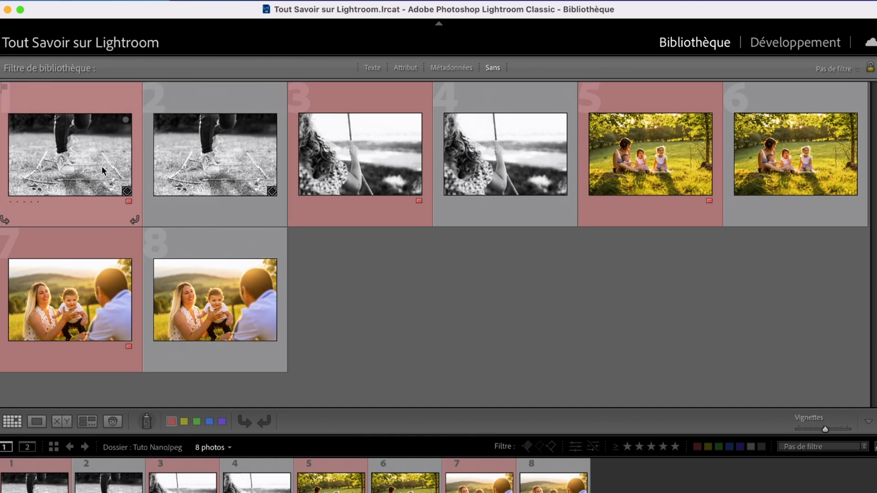
# - In Lightroom Classic, compare NJ-Photo 4.jpg side by side with the neighbouring duplicate, examining the shoe and laces up to 173.4% zoom
pyautogui.click(69, 155)
pyautogui.keyDown('super'); pyautogui.click(180, 168); pyautogui.keyUp('super')
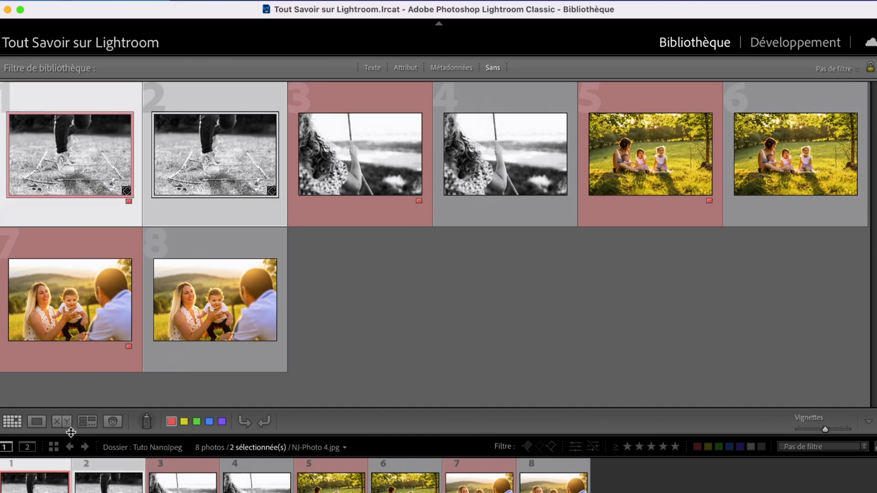
pyautogui.click(61, 421)
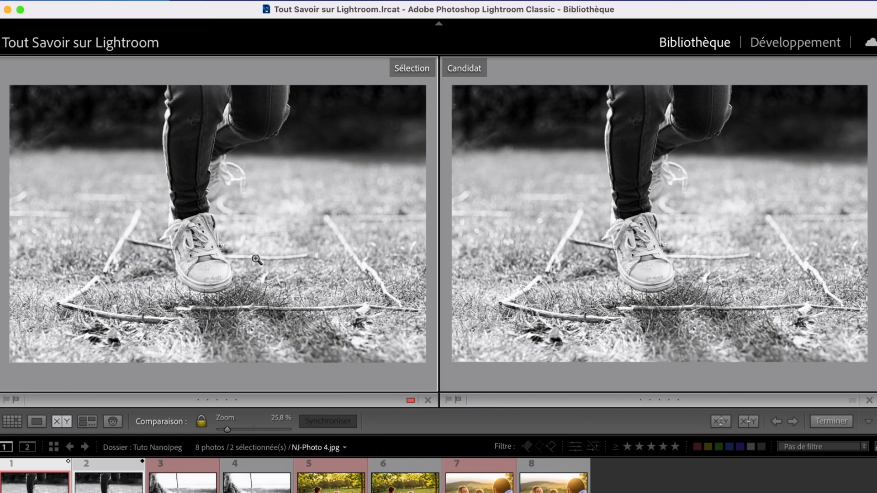
pyautogui.click(214, 280)
pyautogui.moveTo(210, 205); pyautogui.dragTo(263, 319)
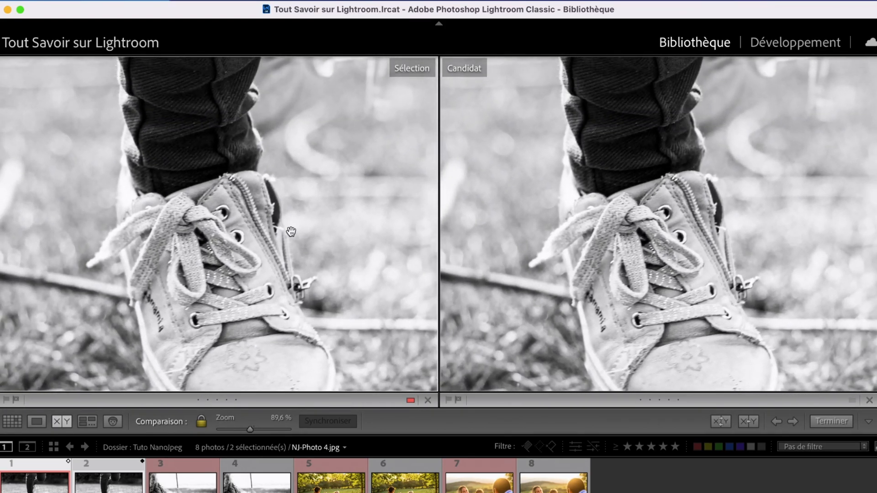
pyautogui.moveTo(273, 237); pyautogui.dragTo(271, 188)
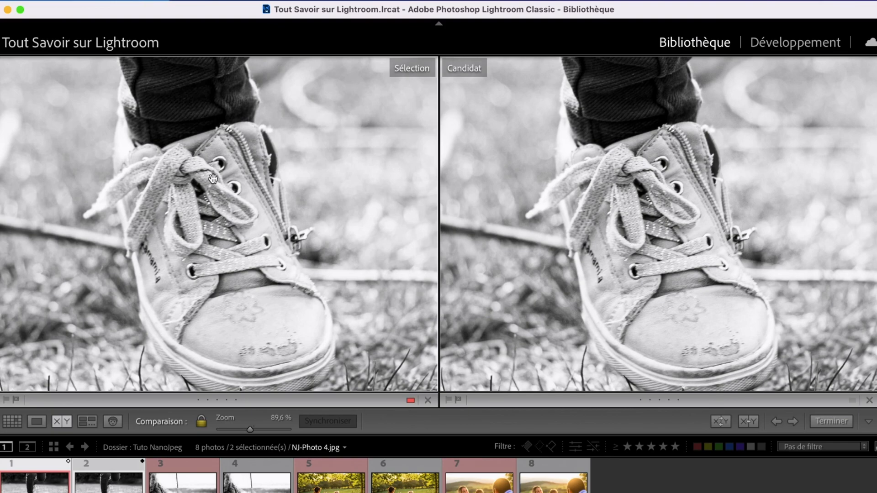
pyautogui.moveTo(251, 435); pyautogui.dragTo(260, 429)
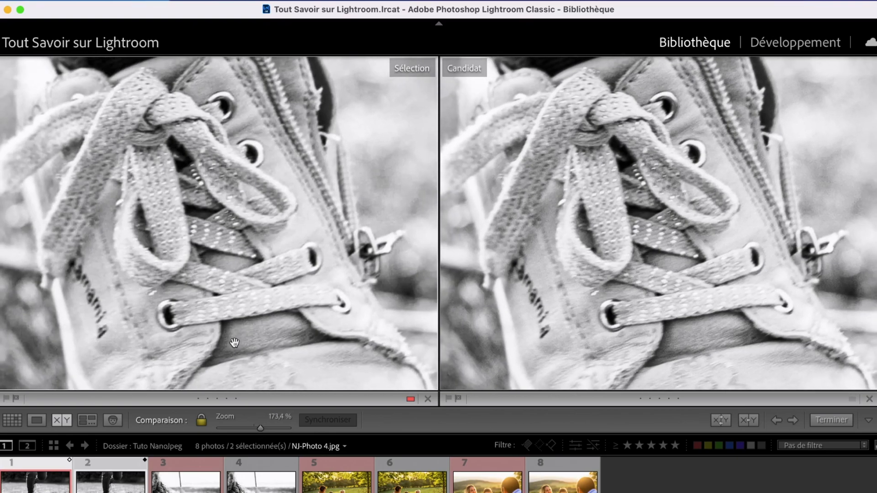
pyautogui.moveTo(234, 343); pyautogui.dragTo(312, 393)
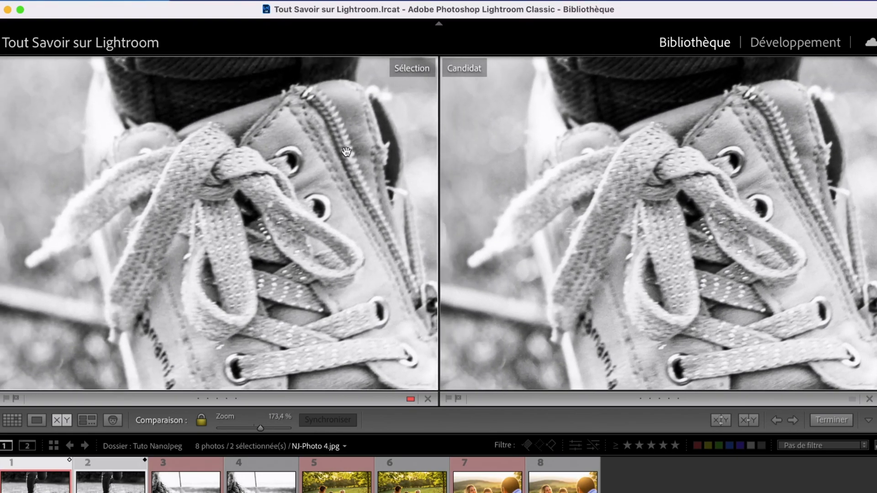
pyautogui.moveTo(292, 216); pyautogui.dragTo(271, 223)
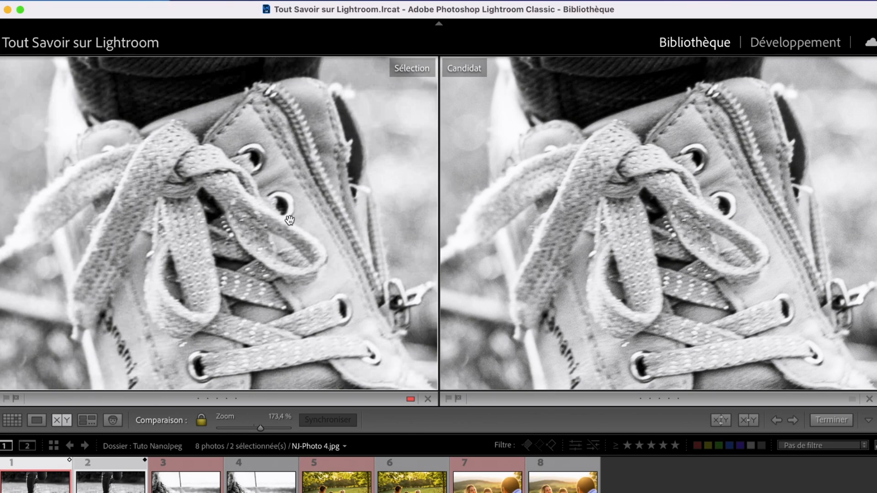
# - Compare the blurred background, grass and branches in both versions of Photo 4 at about 100% zoom
pyautogui.moveTo(306, 190); pyautogui.dragTo(373, 271)
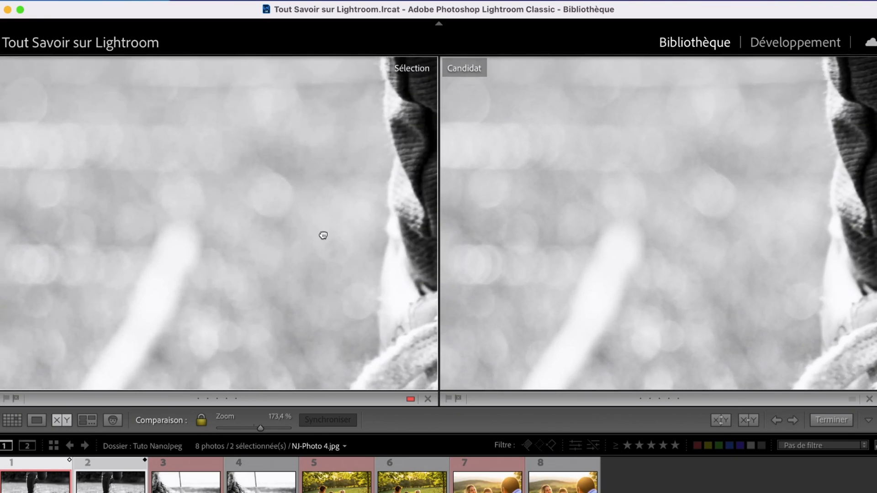
pyautogui.moveTo(119, 253); pyautogui.dragTo(233, 176)
pyautogui.moveTo(258, 429); pyautogui.dragTo(235, 428)
pyautogui.moveTo(172, 165); pyautogui.dragTo(214, 151)
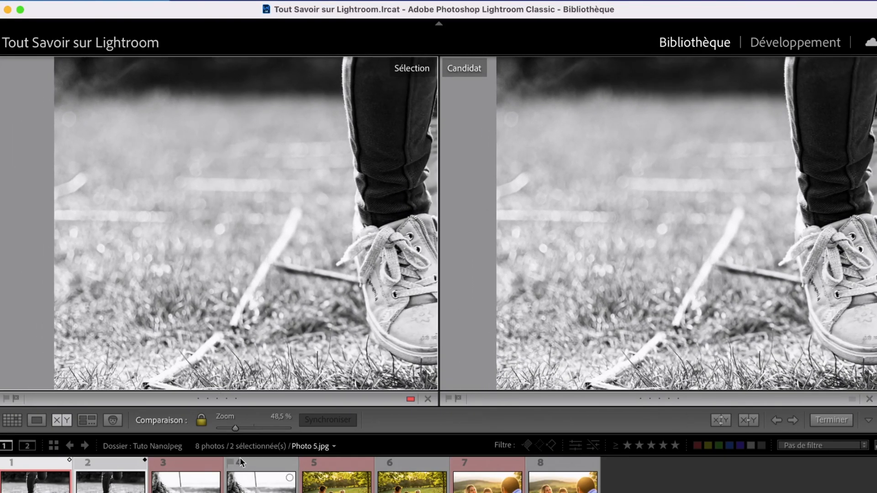
pyautogui.moveTo(238, 432); pyautogui.dragTo(254, 428)
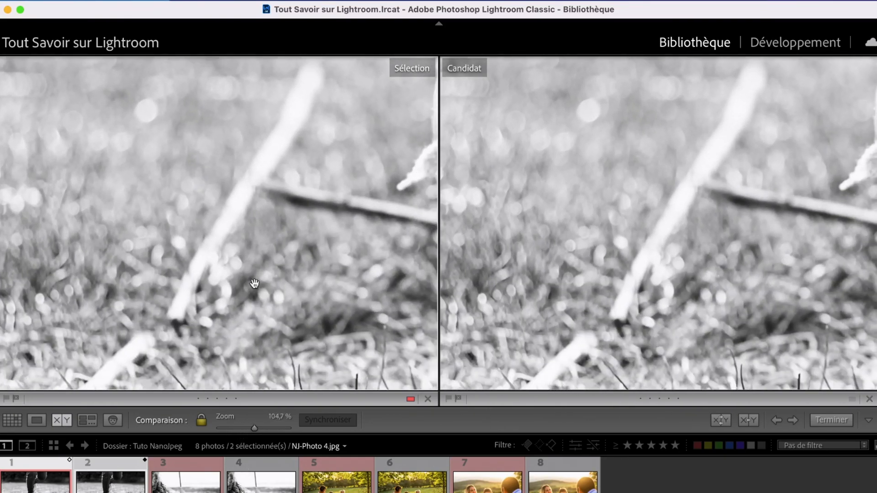
pyautogui.moveTo(255, 283); pyautogui.dragTo(242, 89)
pyautogui.moveTo(309, 232); pyautogui.dragTo(191, 242)
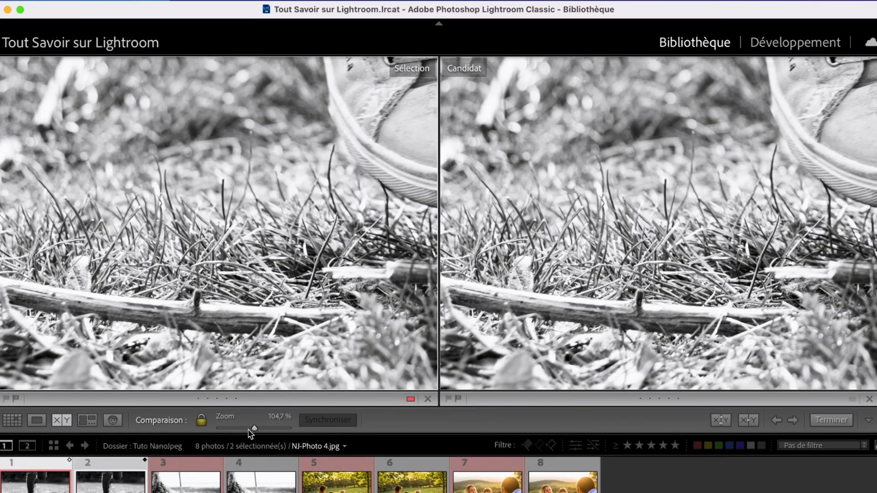
pyautogui.moveTo(256, 428); pyautogui.dragTo(254, 431)
pyautogui.moveTo(206, 255); pyautogui.dragTo(264, 217)
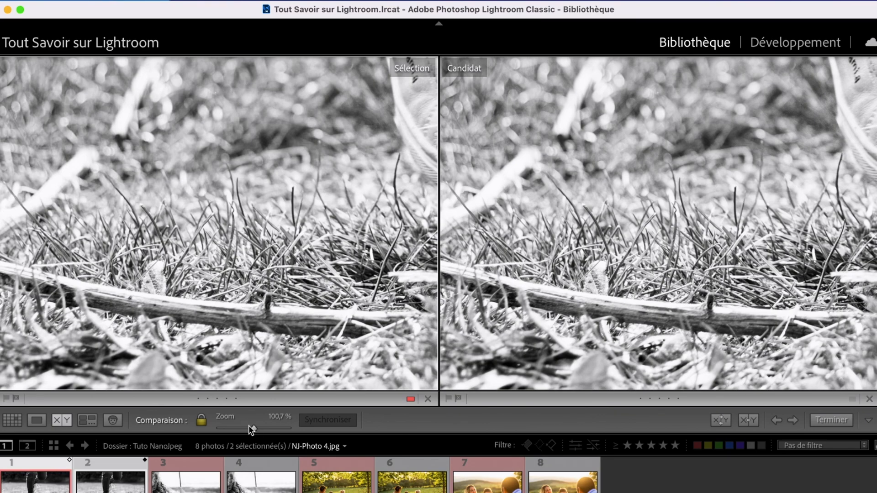
# - Return to the photo grid and open NJ-Photo 1.jpg side by side with the neighbouring duplicate of the family photo
pyautogui.click(262, 480)
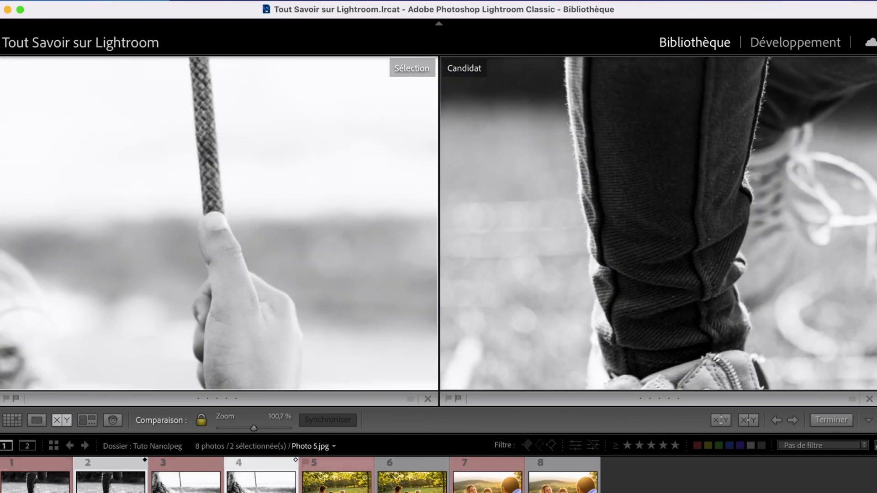
pyautogui.click(13, 420)
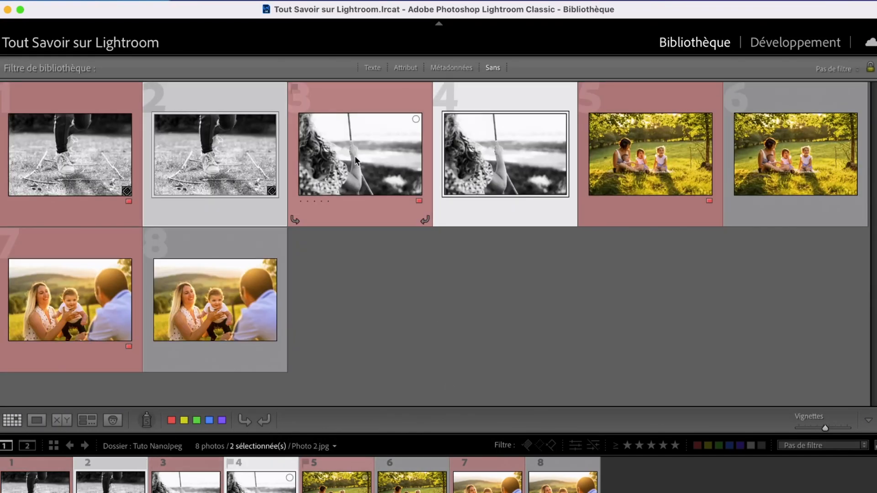
pyautogui.click(482, 332)
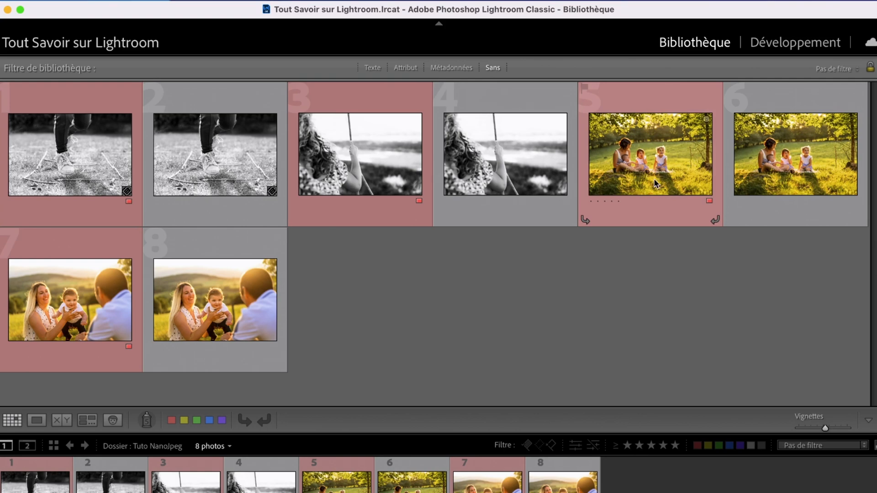
pyautogui.click(114, 292)
pyautogui.keyDown('super'); pyautogui.click(226, 322); pyautogui.keyUp('super')
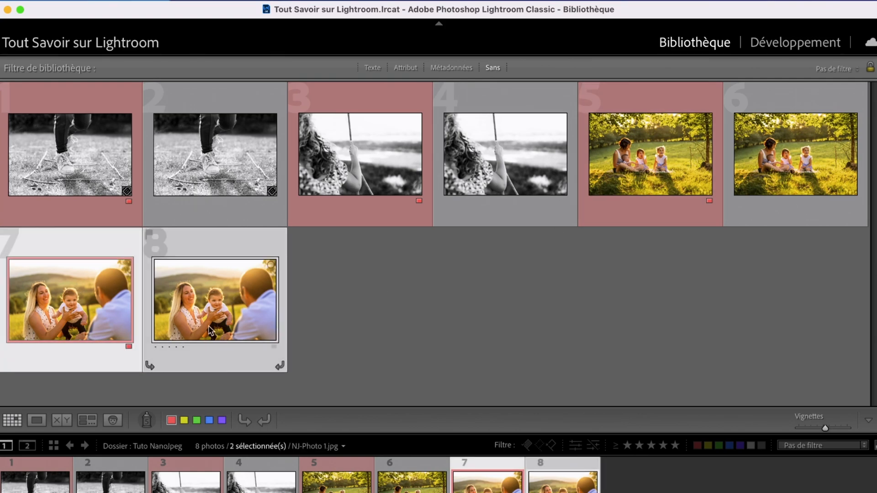
pyautogui.click(55, 420)
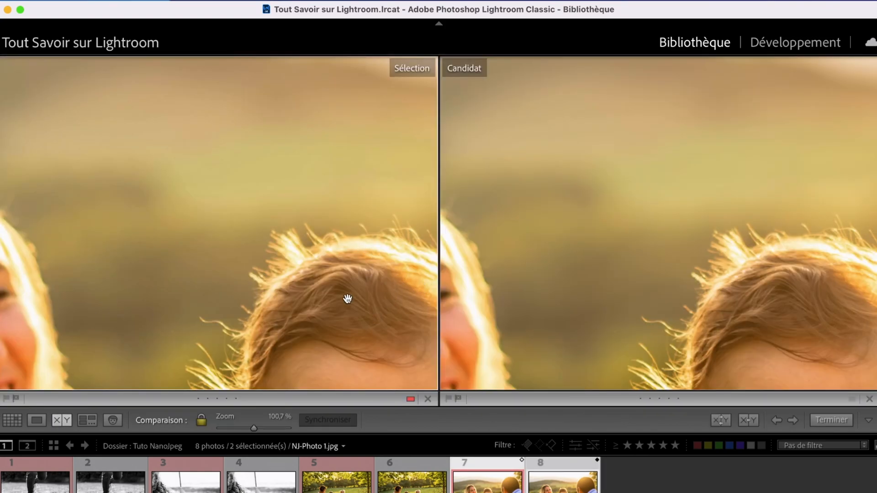
# - Examine the baby's face in both versions of the family photo, zooming in to about 165%
pyautogui.moveTo(331, 300); pyautogui.dragTo(399, 110)
pyautogui.moveTo(349, 165); pyautogui.dragTo(185, 121)
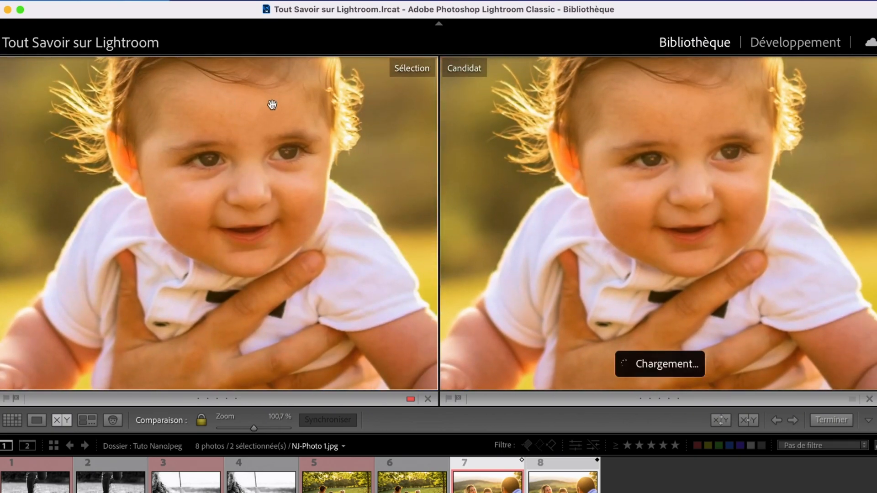
pyautogui.moveTo(277, 218); pyautogui.dragTo(257, 210)
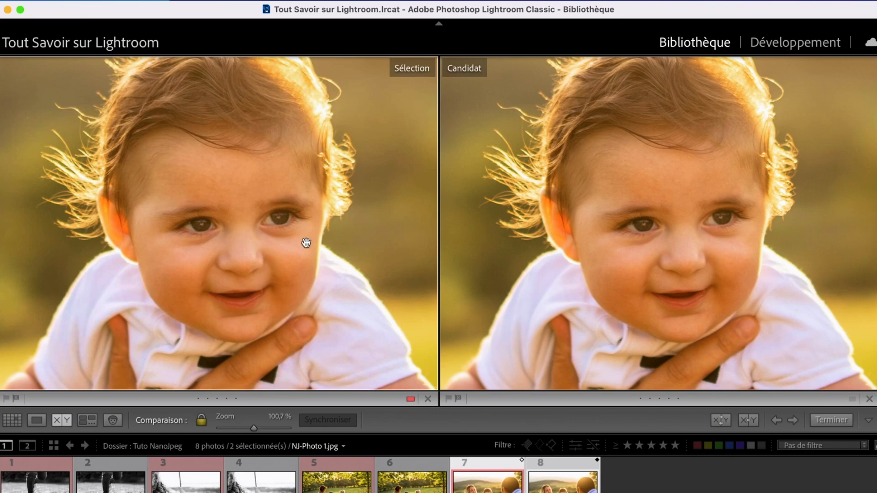
pyautogui.moveTo(255, 428); pyautogui.dragTo(261, 431)
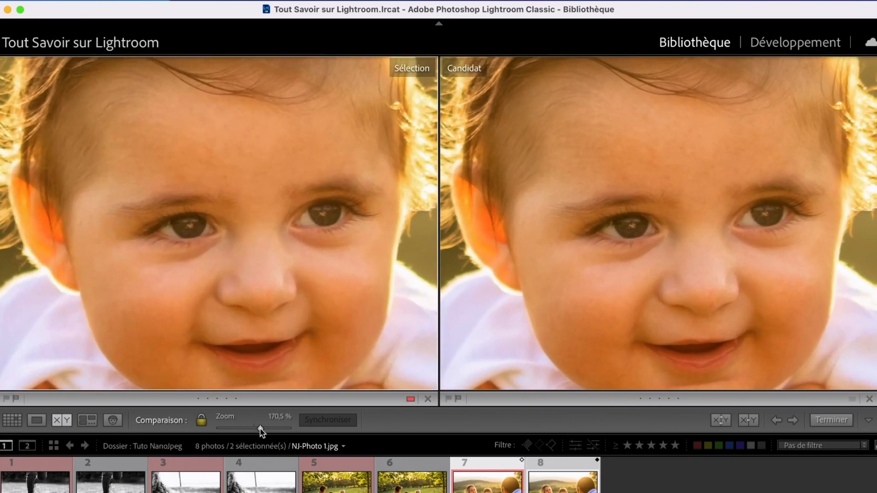
pyautogui.moveTo(255, 229); pyautogui.dragTo(242, 221)
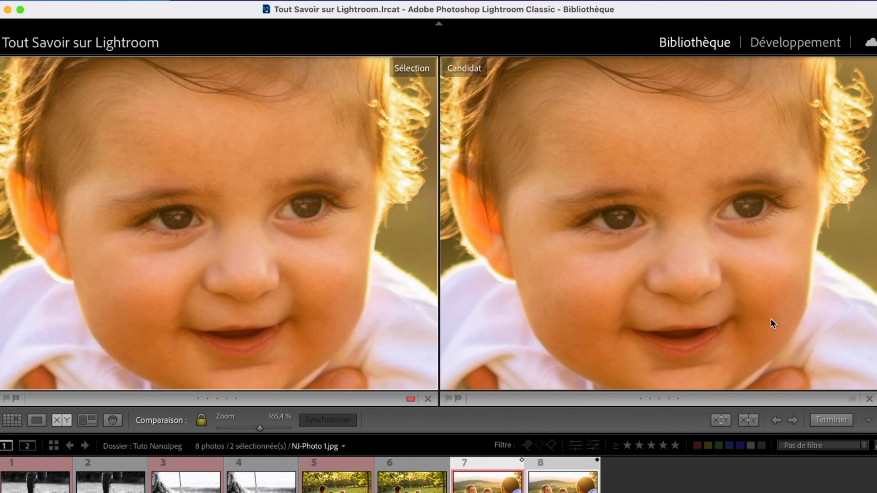
# - Compare the baby's face in both versions, returning briefly to the full family photo before zooming back to 165.4%
pyautogui.moveTo(771, 319); pyautogui.dragTo(770, 301)
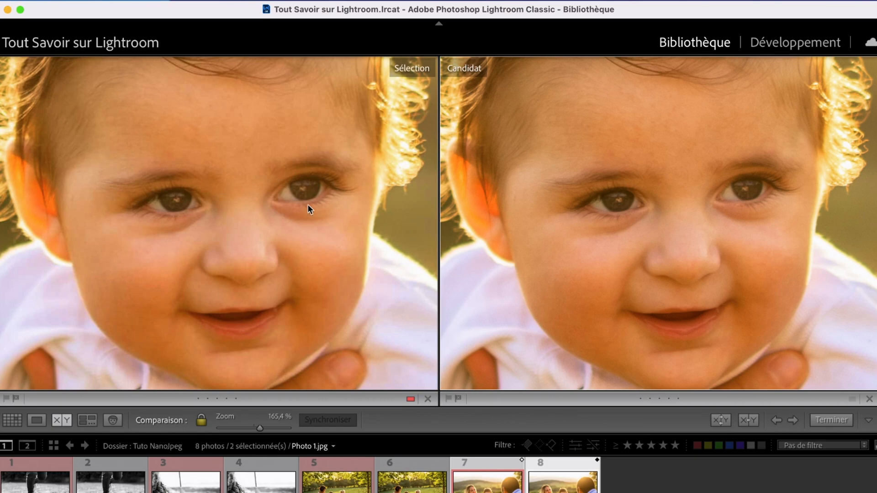
pyautogui.click(271, 242)
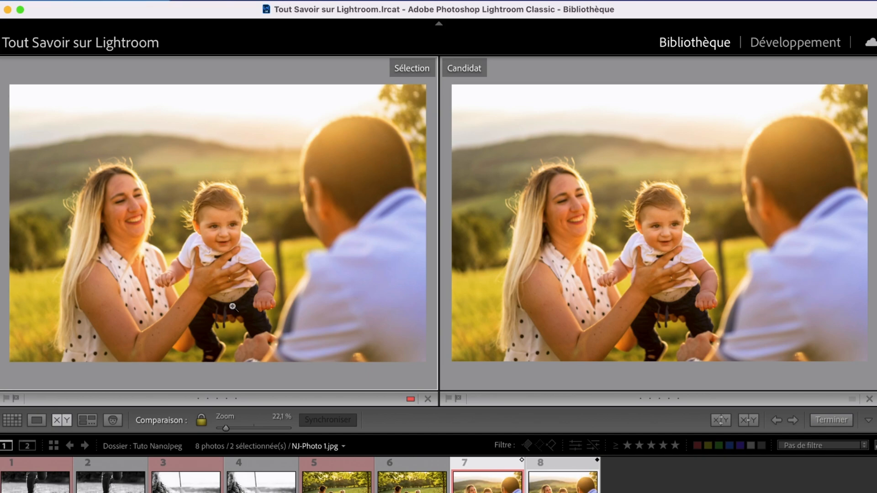
pyautogui.click(222, 230)
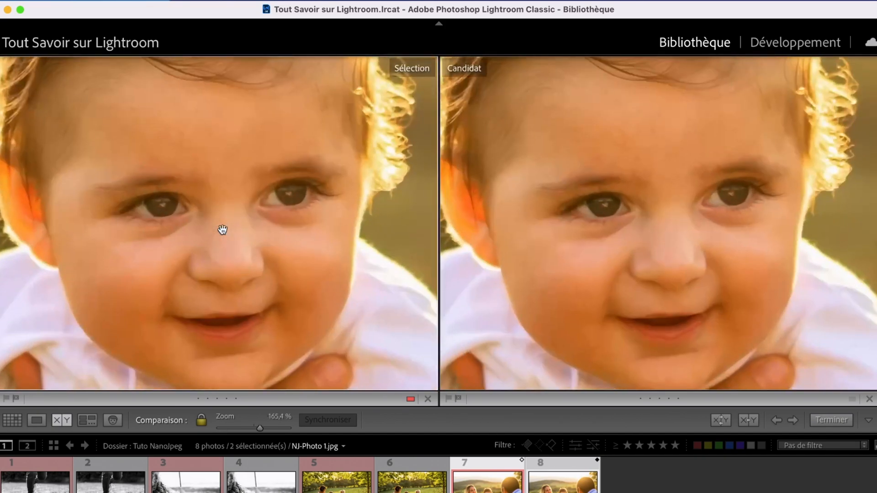
pyautogui.moveTo(246, 201); pyautogui.dragTo(265, 186)
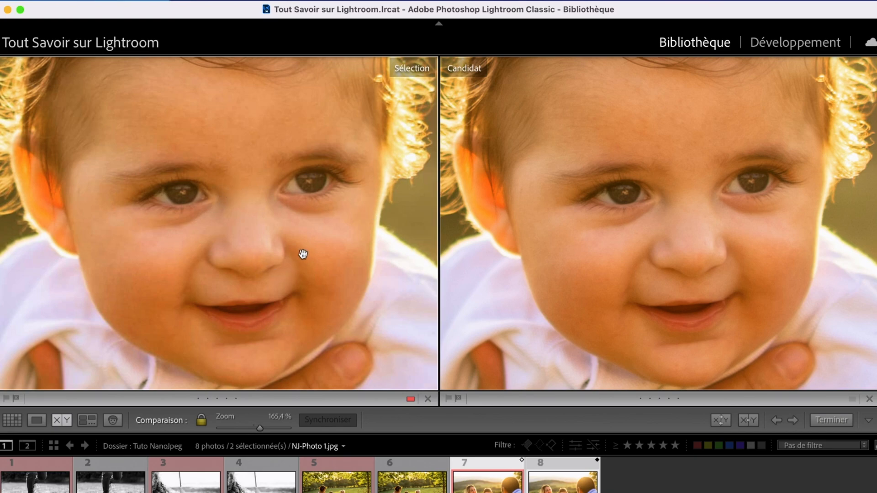
# - Return to the photo grid, open NJ-Photo 2.jpg side by side with its neighbouring duplicate, and compare the seated children close up
pyautogui.click(12, 420)
pyautogui.click(684, 169)
pyautogui.keyDown('super'); pyautogui.click(777, 160); pyautogui.keyUp('super')
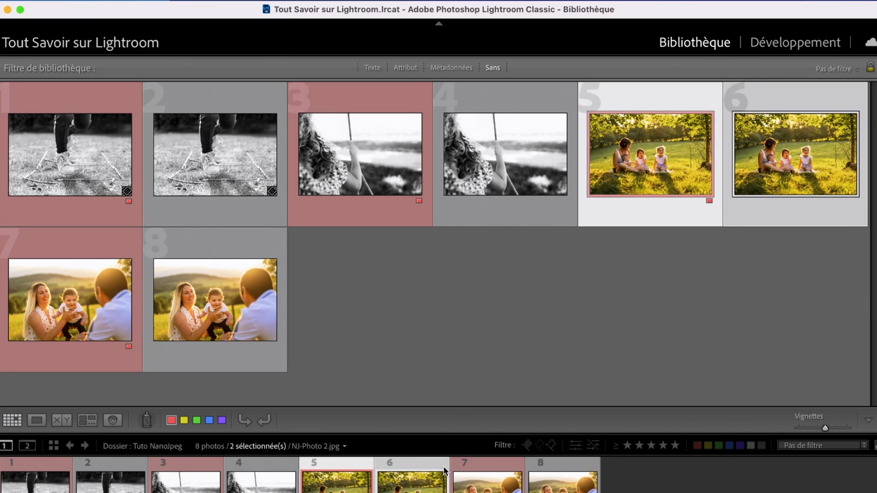
pyautogui.click(61, 420)
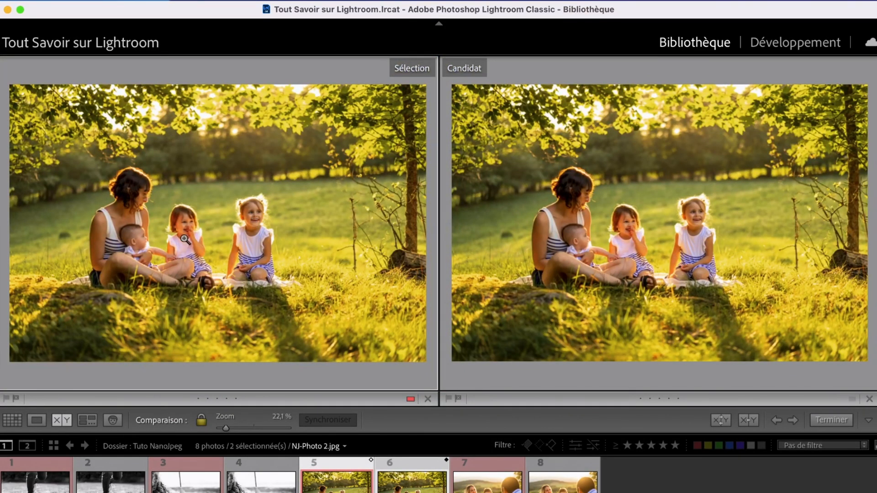
pyautogui.moveTo(196, 236); pyautogui.dragTo(237, 168)
pyautogui.moveTo(260, 201)
pyautogui.mouseDown()
pyautogui.moveTo(233, 223)
pyautogui.moveTo(255, 202)
pyautogui.mouseUp()
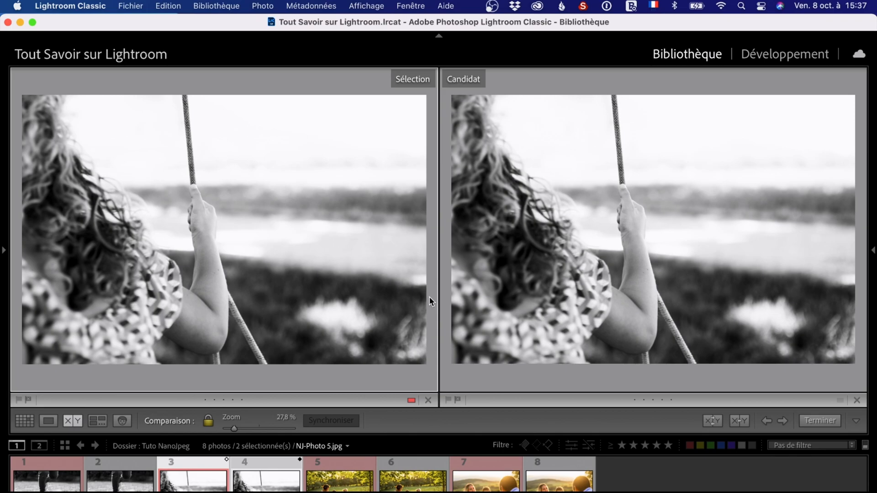
# - Open Lightroom's plug-in manager, review the NanoJPG plug-in's licence and status information, and close the manager
pyautogui.click(131, 7)
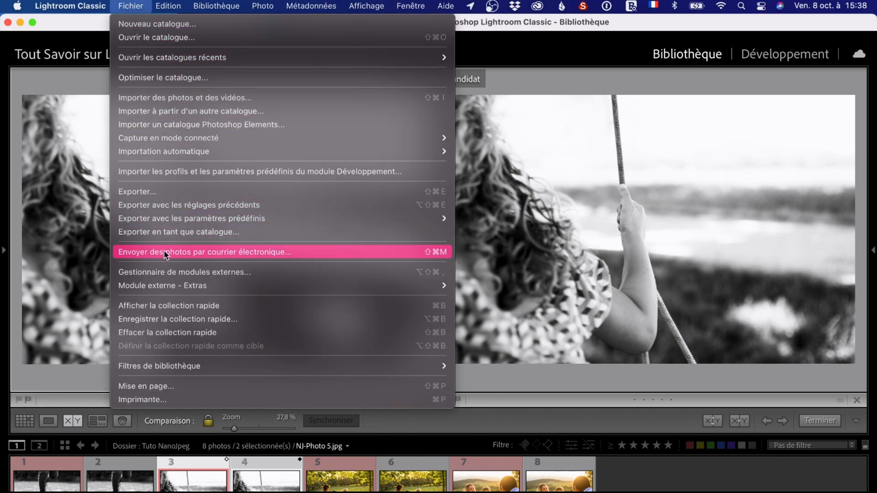
pyautogui.click(239, 273)
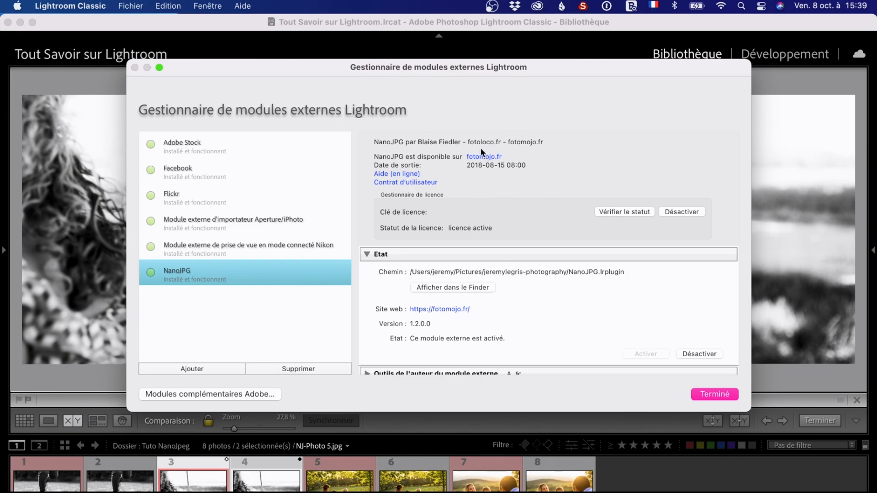
pyautogui.scroll(-2, 524, 259)
pyautogui.scroll(2, 530, 297)
pyautogui.click(724, 393)
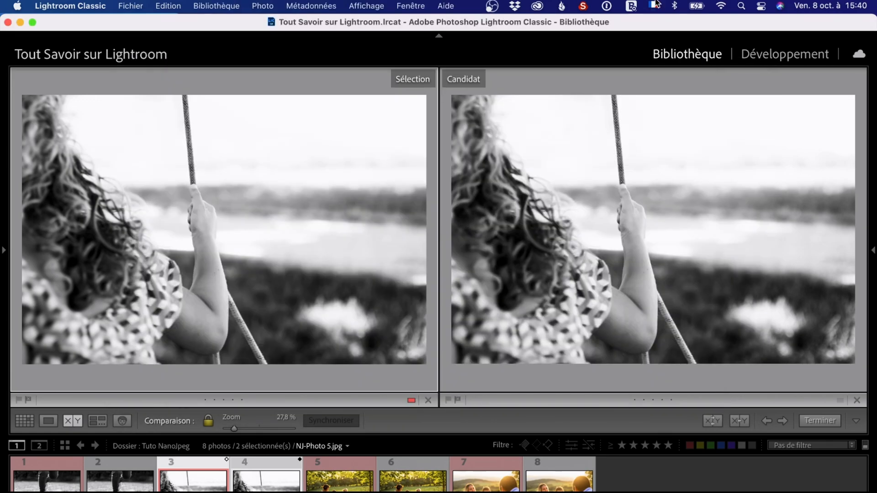
# - Return to the photo grid, select only Photo 1.jpg, the unlabelled family photo, and open its export settings
pyautogui.click(24, 421)
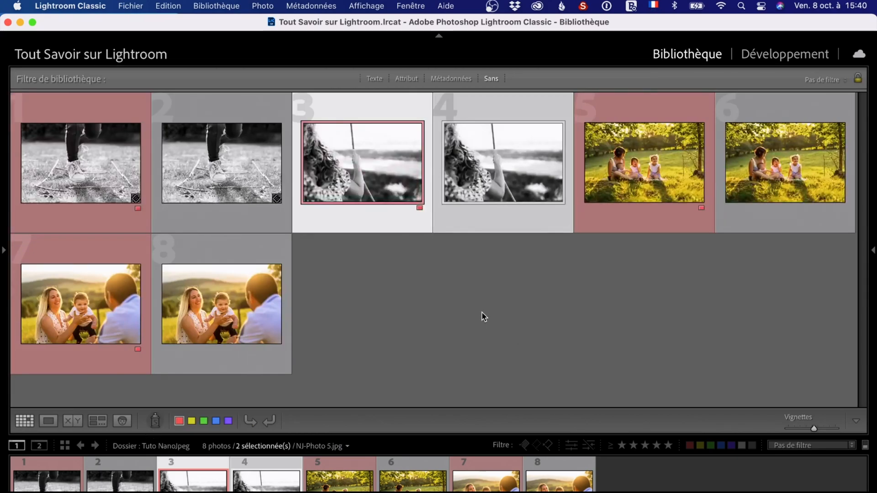
pyautogui.click(232, 177)
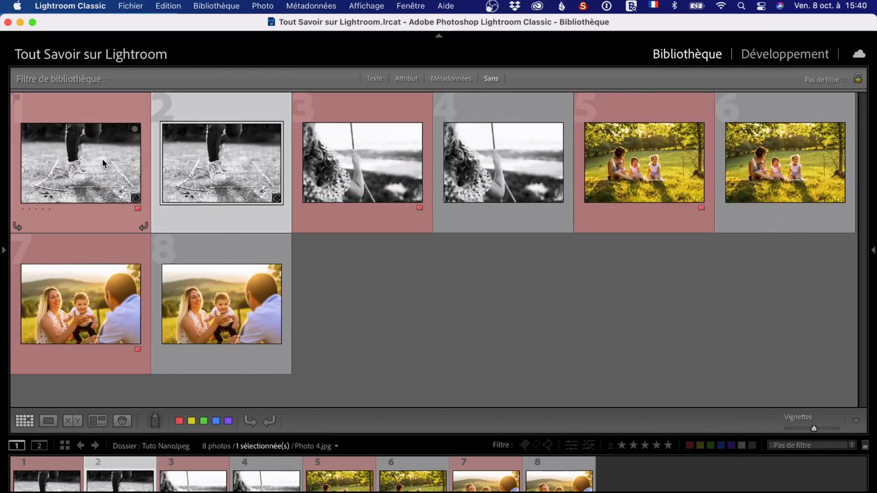
pyautogui.click(82, 154)
pyautogui.click(236, 155)
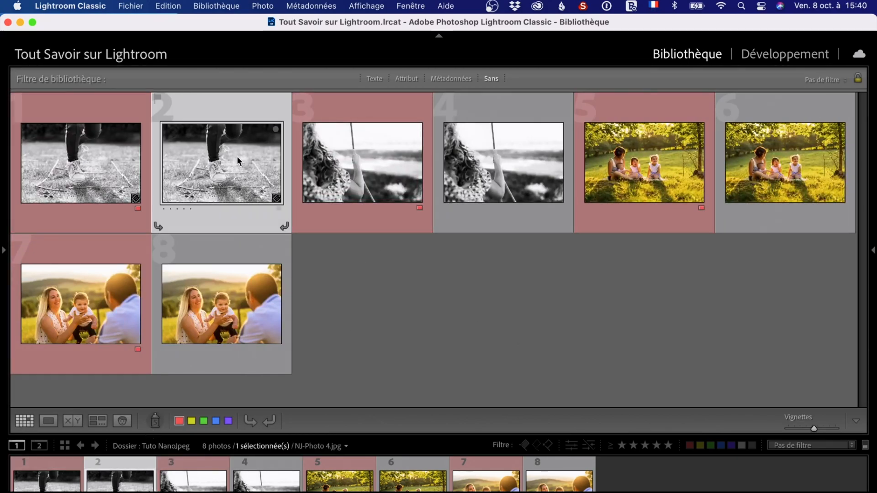
pyautogui.click(227, 306)
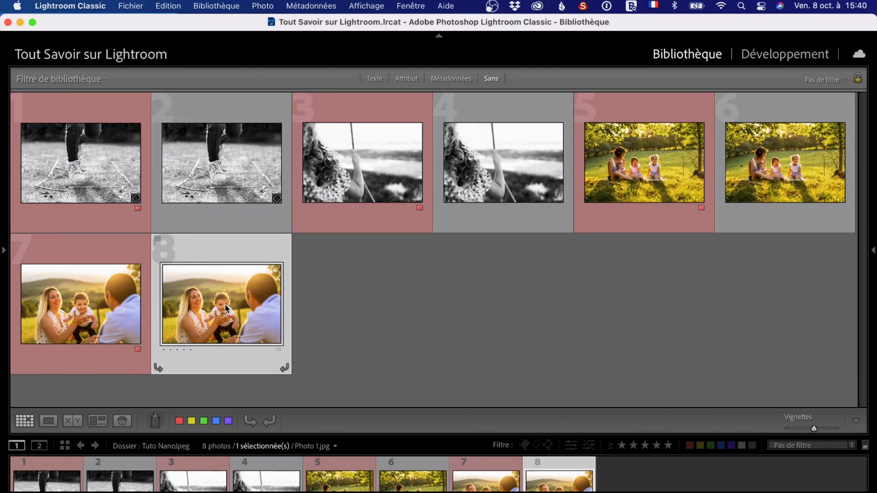
pyautogui.press('super+shift+e')
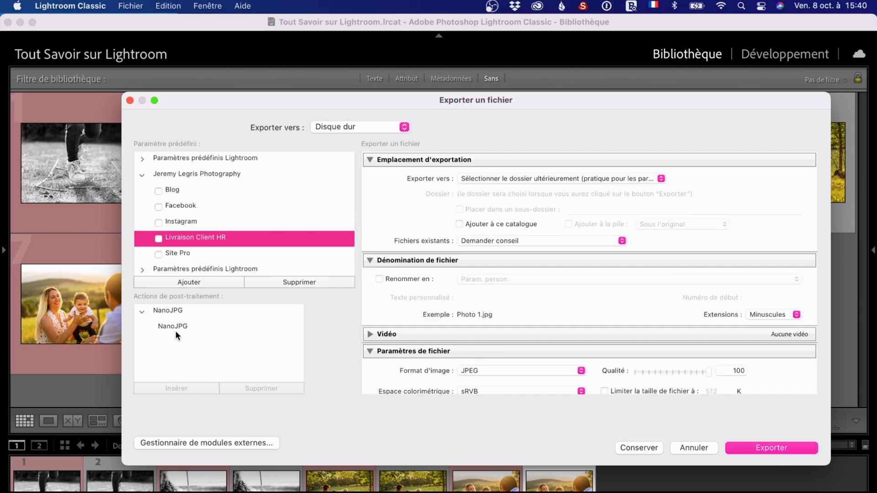
# - Collapse all expanded sections of the export settings, from export location through metadata, watermark and post-processing
pyautogui.scroll(-1, 501, 167)
pyautogui.scroll(1, 427, 167)
pyautogui.click(420, 163)
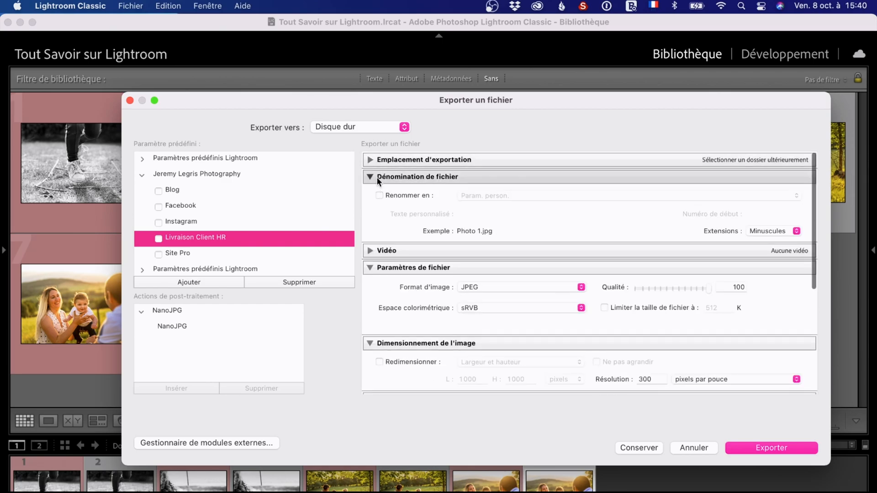
pyautogui.click(377, 177)
pyautogui.click(380, 211)
pyautogui.click(379, 228)
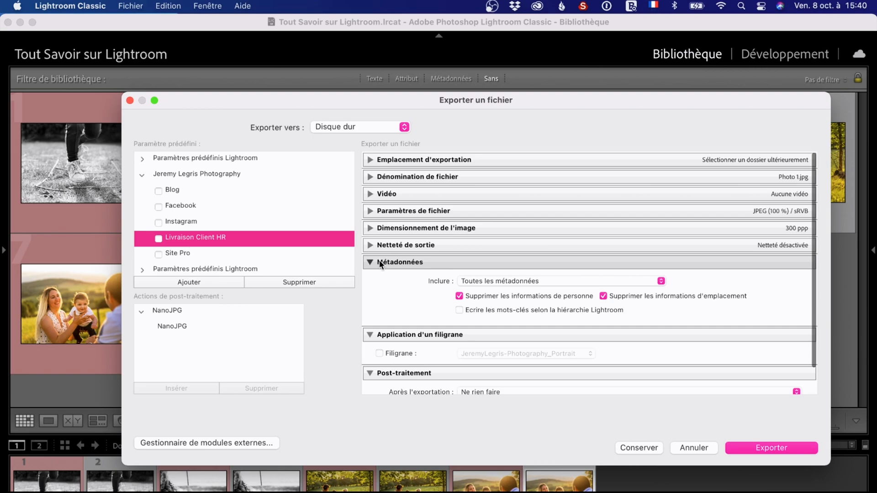
pyautogui.click(383, 262)
pyautogui.click(390, 284)
pyautogui.click(388, 298)
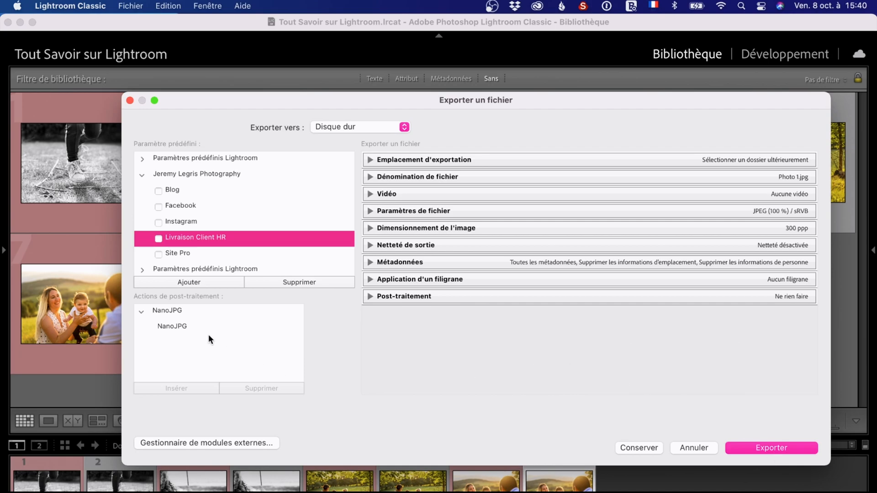
# - Insert the NanoJPG post-processing action into the export and look over its settings section
pyautogui.click(175, 325)
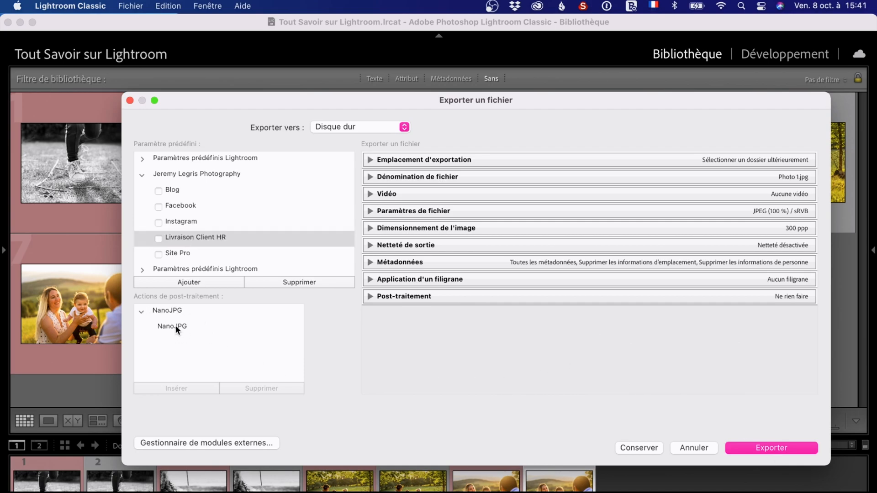
pyautogui.click(176, 388)
pyautogui.scroll(-5, 605, 231)
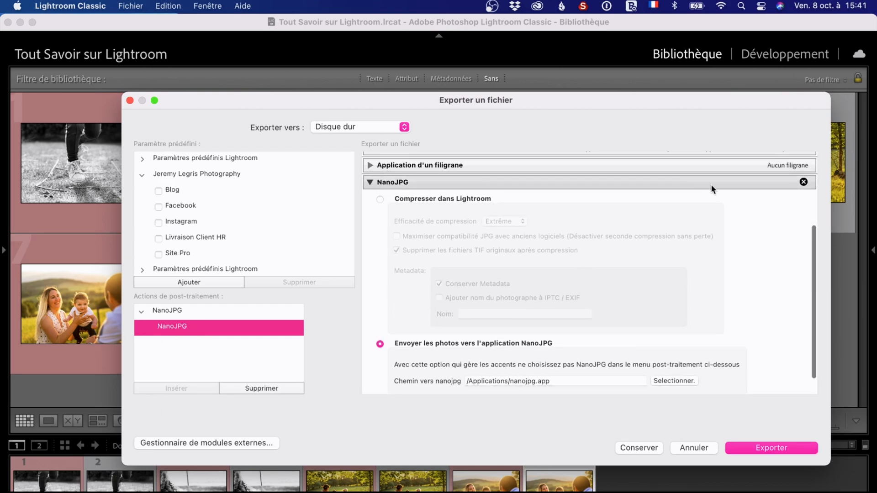
pyautogui.scroll(5, 448, 235)
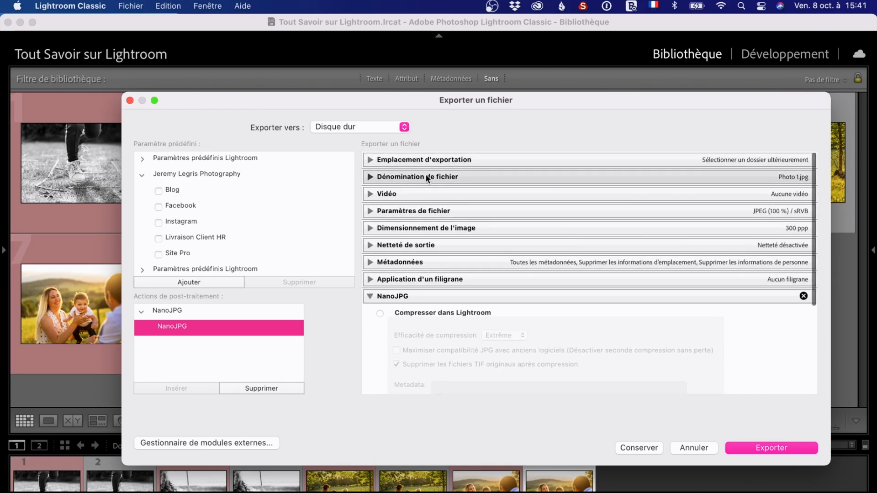
pyautogui.scroll(-5, 476, 157)
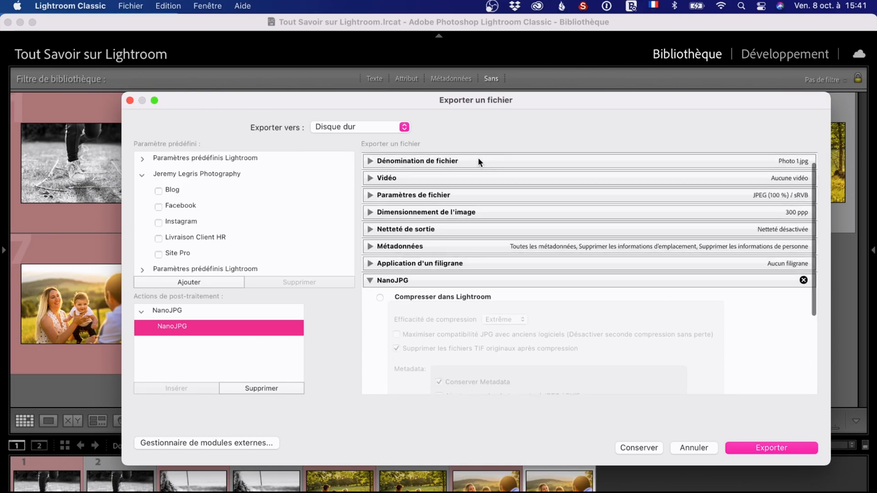
pyautogui.scroll(2, 630, 236)
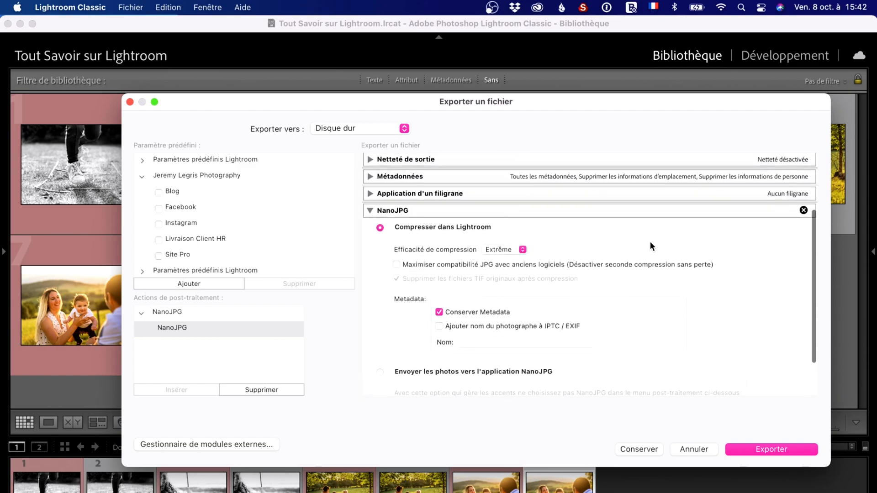
# - Review the options for compressing within Lightroom, including the Extrême and Prudent compression efficiency choices, keeping Extrême
pyautogui.scroll(-2, 649, 248)
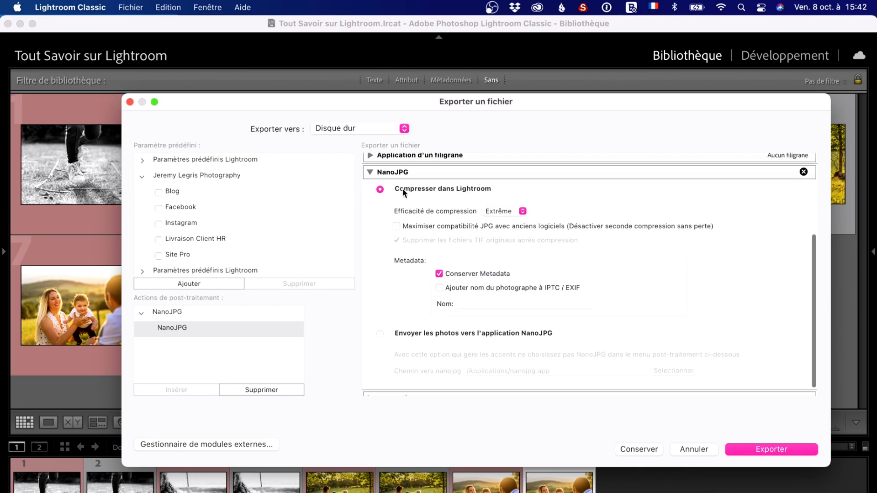
pyautogui.scroll(1, 470, 190)
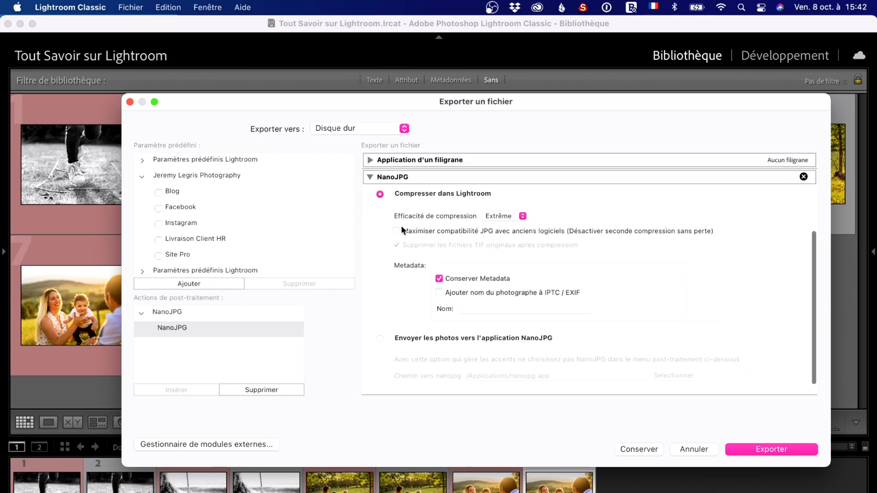
pyautogui.click(522, 217)
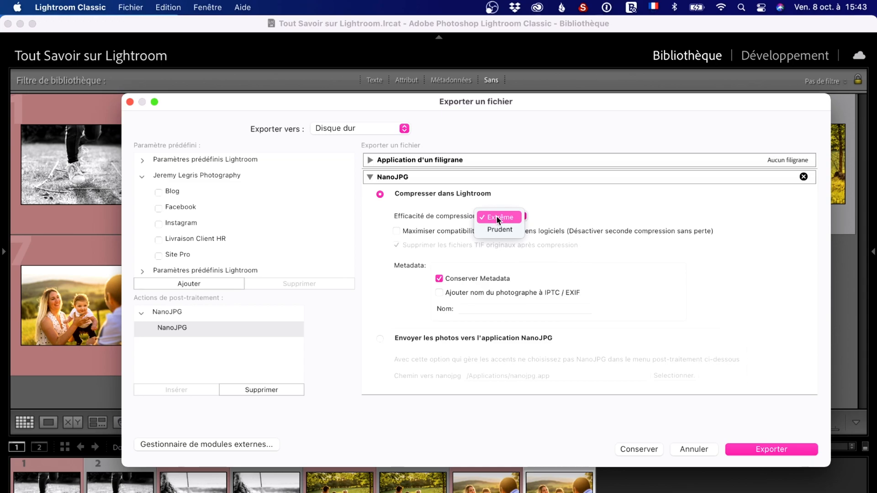
pyautogui.click(569, 212)
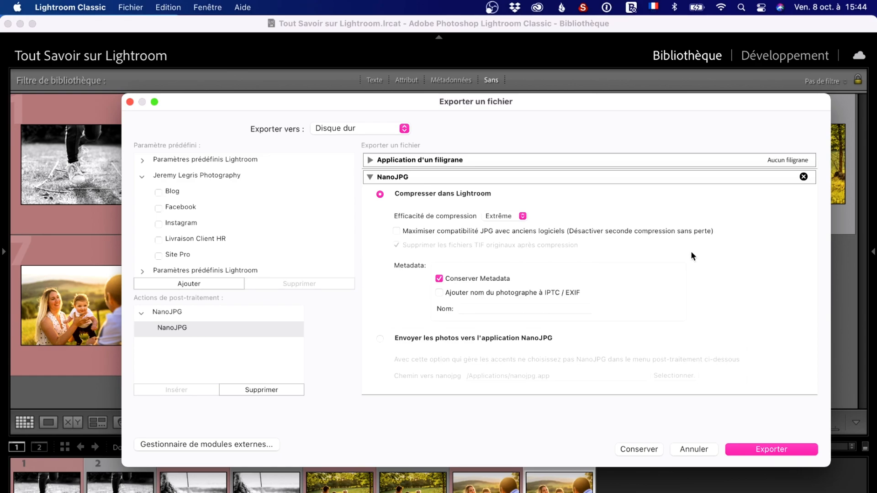
# - Set the NanoJPG action to send photos to the NanoJPG application and check its path, /Applications/nanojpg.app
pyautogui.scroll(-1, 529, 252)
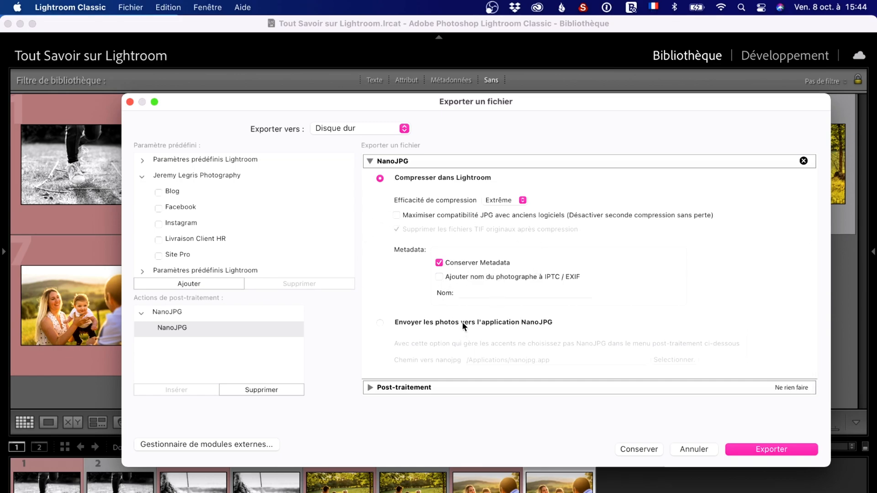
pyautogui.click(381, 322)
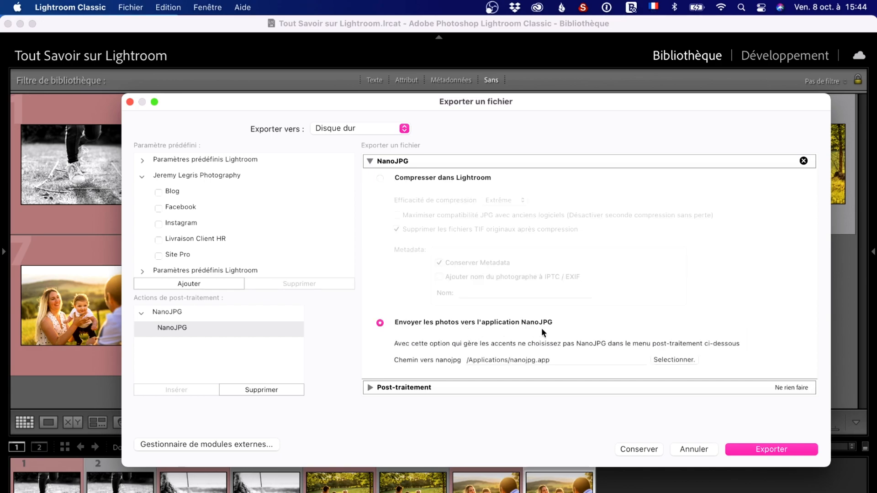
pyautogui.click(475, 360)
pyautogui.click(567, 360)
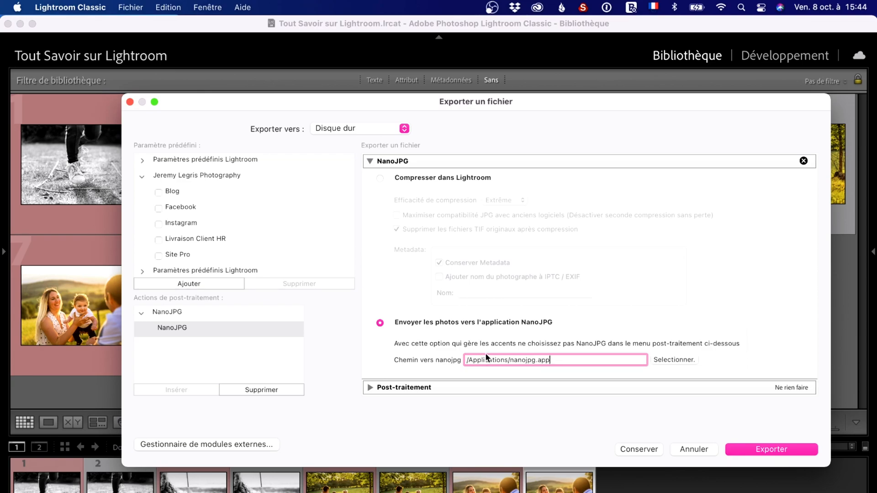
pyautogui.moveTo(466, 360); pyautogui.dragTo(562, 361)
pyautogui.click(580, 361)
# - Inspect the export location options, collapse them again, and review the NanoJPG section and the remaining export settings
pyautogui.click(442, 160)
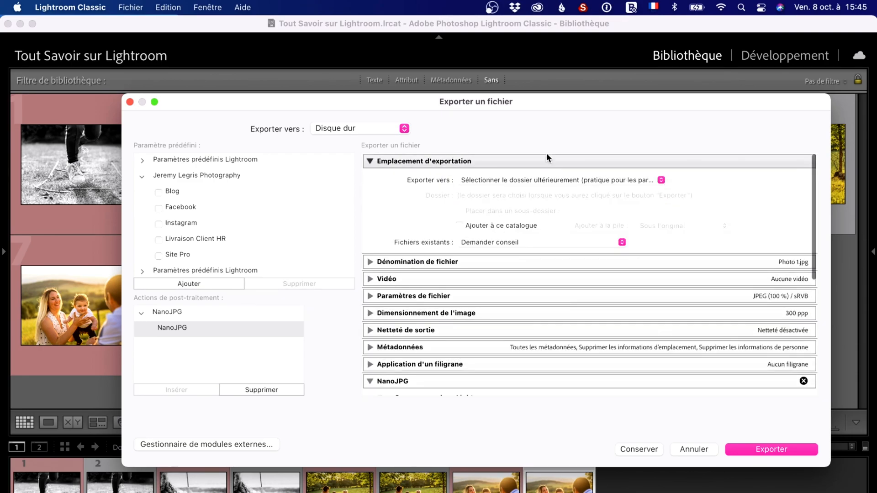
pyautogui.click(420, 166)
pyautogui.scroll(-5, 563, 230)
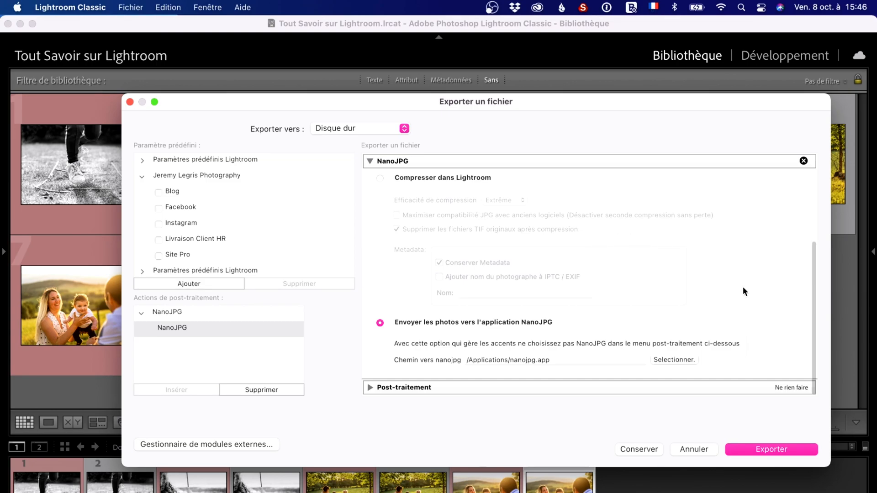
pyautogui.scroll(2, 742, 287)
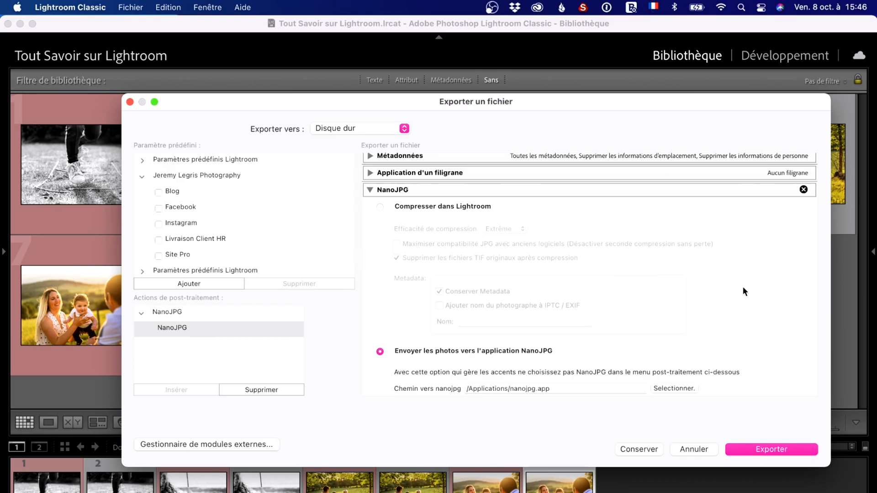
pyautogui.scroll(4, 743, 291)
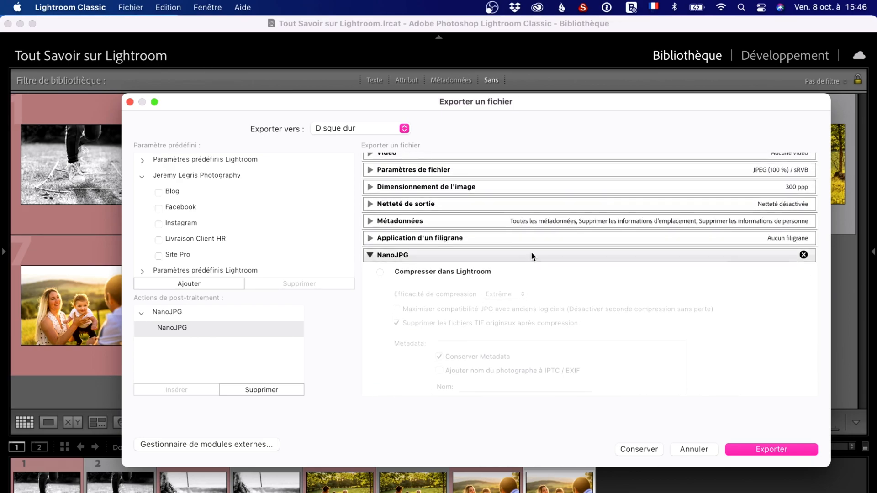
pyautogui.scroll(3, 541, 221)
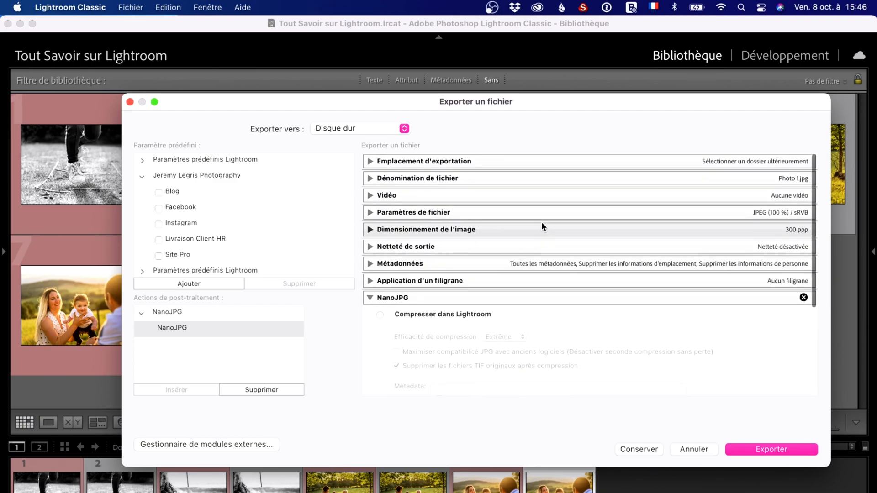
# - Review the export's file settings, keeping JPEG quality at 100, and inspect the image sizing options
pyautogui.click(393, 212)
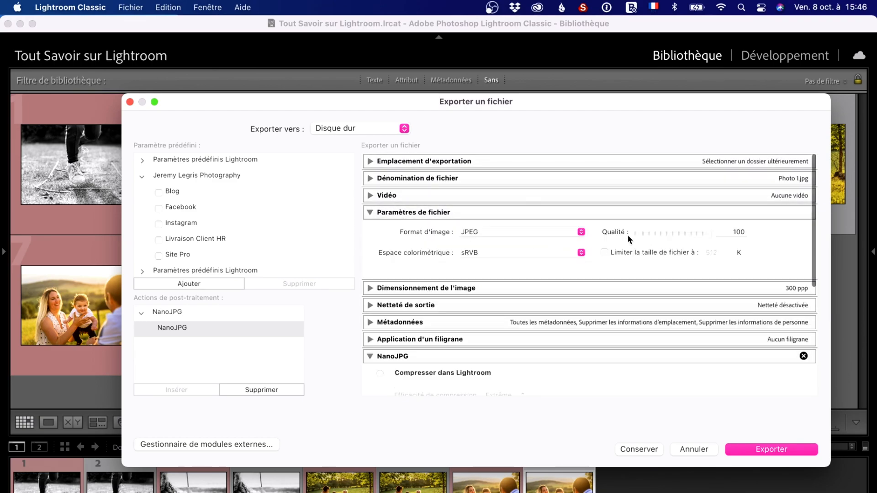
pyautogui.moveTo(706, 231); pyautogui.dragTo(727, 233)
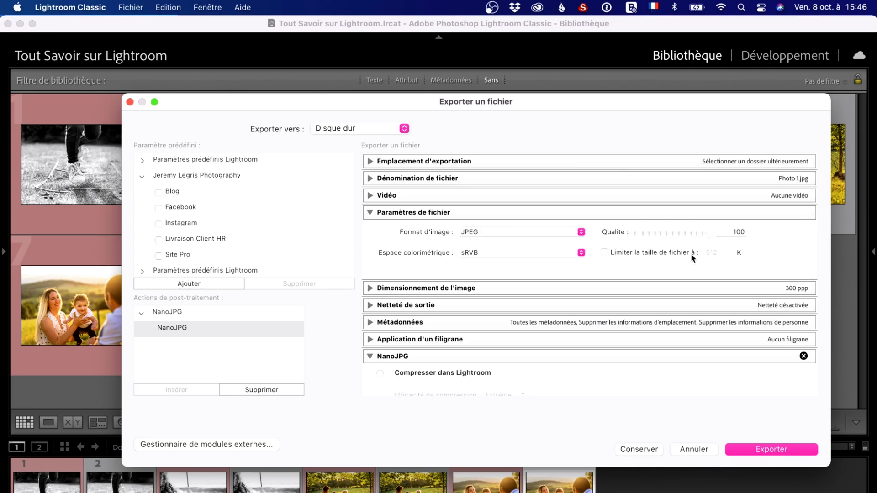
pyautogui.scroll(-2, 691, 253)
pyautogui.click(429, 265)
pyautogui.scroll(-1, 503, 274)
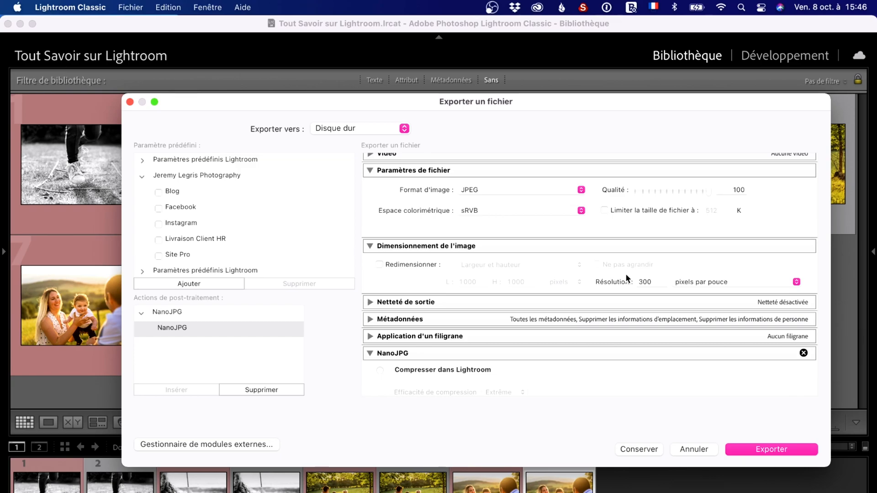
pyautogui.scroll(2, 626, 273)
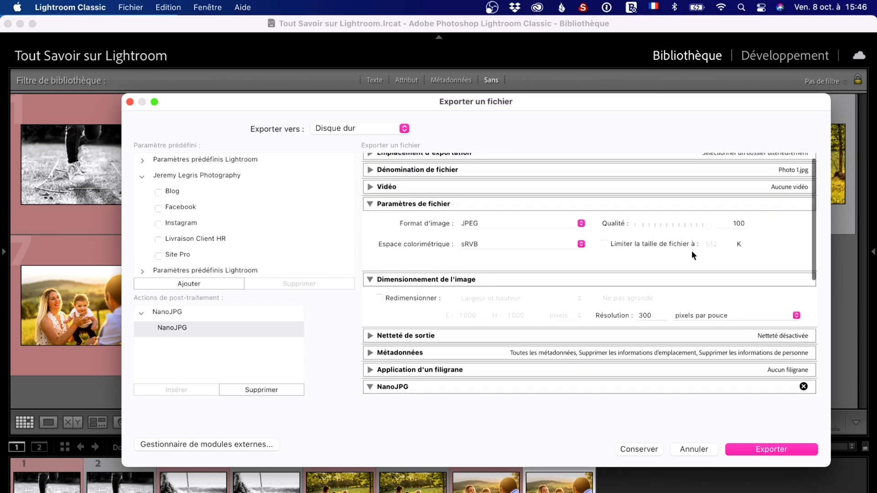
pyautogui.scroll(-1, 553, 300)
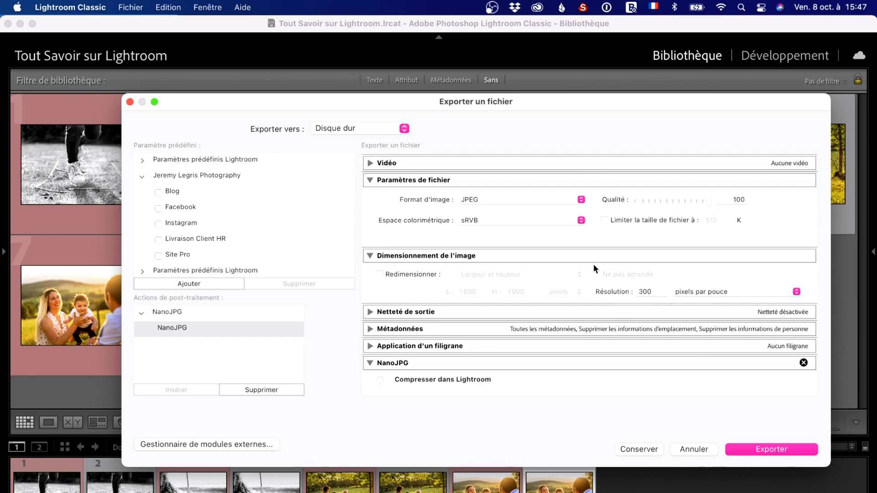
pyautogui.click(581, 259)
# - Switch NanoJPG to compressing in Lightroom and back to sending photos to its application, and cancel the export
pyautogui.scroll(-5, 533, 185)
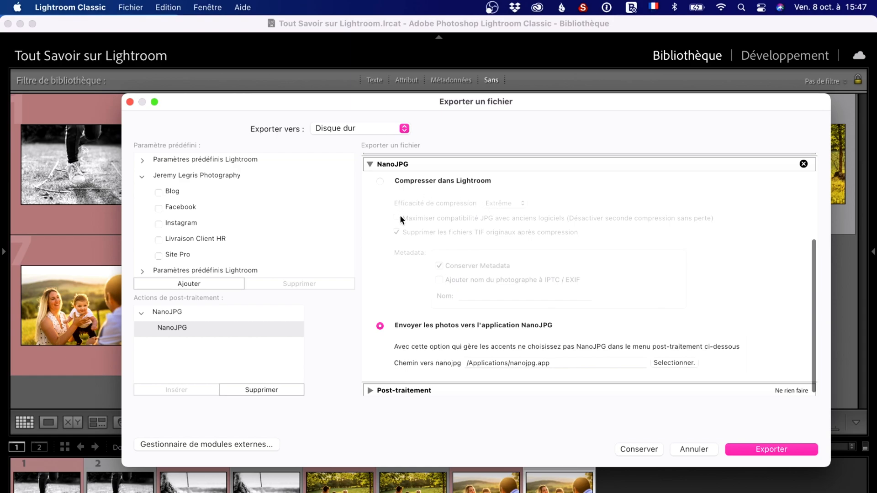
pyautogui.click(381, 181)
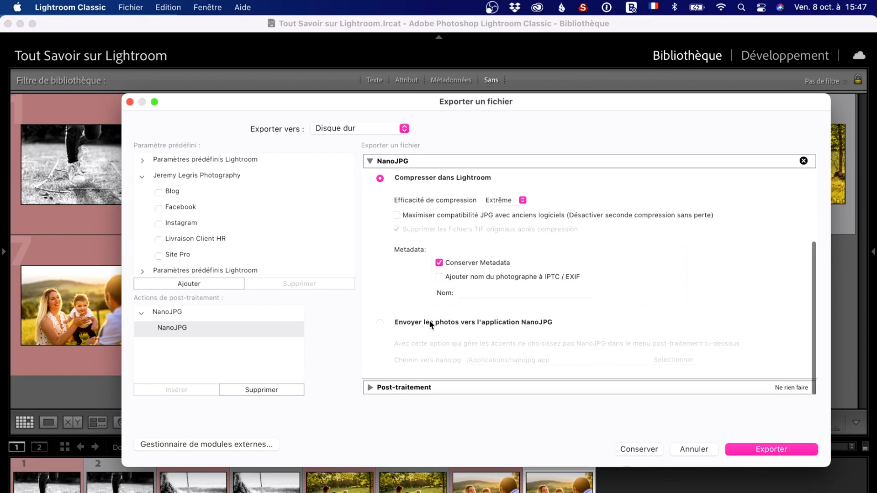
pyautogui.click(380, 323)
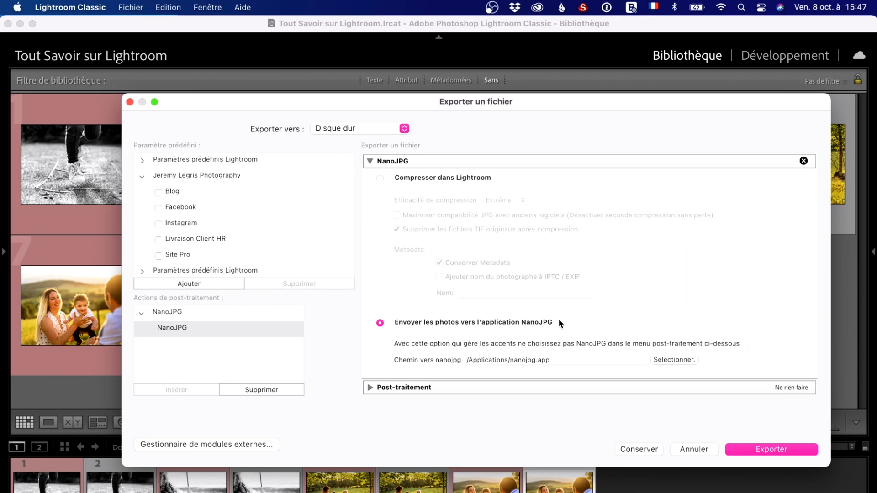
pyautogui.click(694, 449)
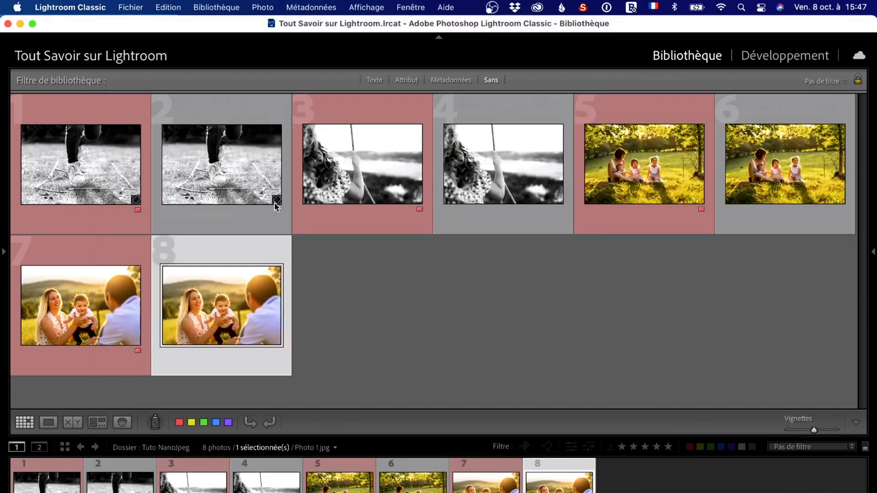
# - Select photos 2, 4, 6 and 8 in the library grid and open their export settings
pyautogui.click(207, 160)
pyautogui.keyDown('super'); pyautogui.click(503, 165); pyautogui.keyUp('super')
pyautogui.keyDown('super'); pyautogui.click(785, 165); pyautogui.keyUp('super')
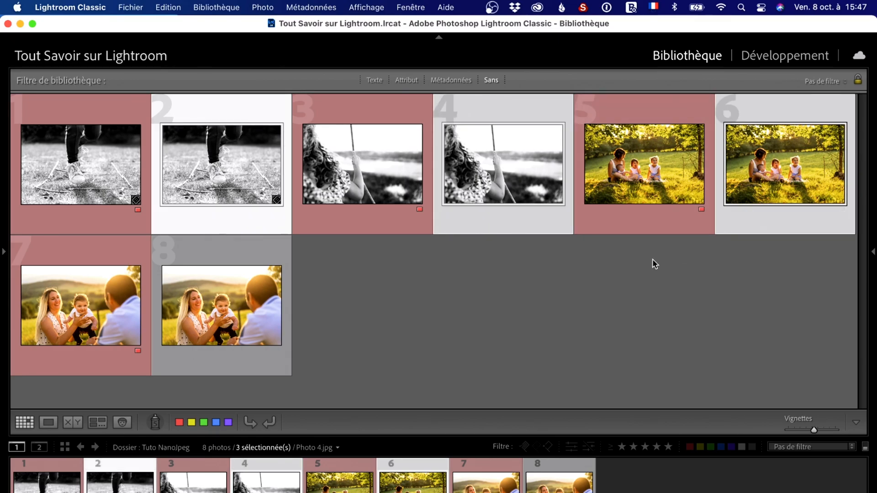
pyautogui.keyDown('super'); pyautogui.click(237, 306); pyautogui.keyUp('super')
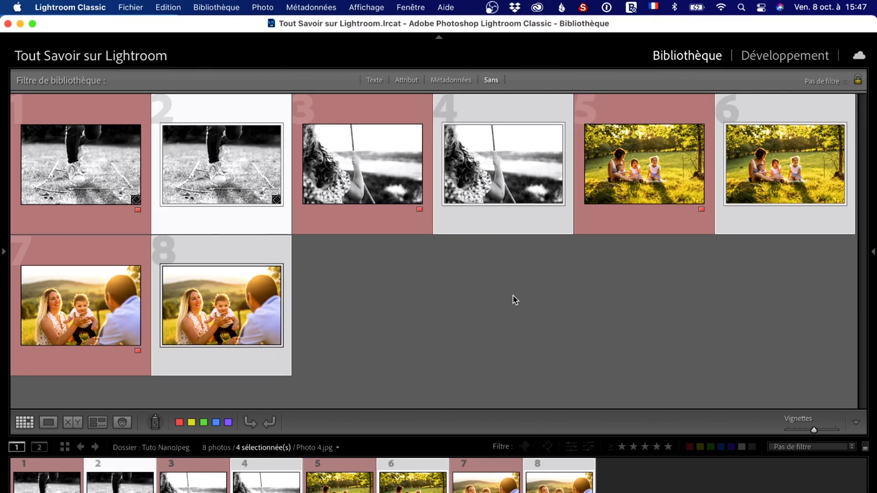
pyautogui.press('super+shift+e')
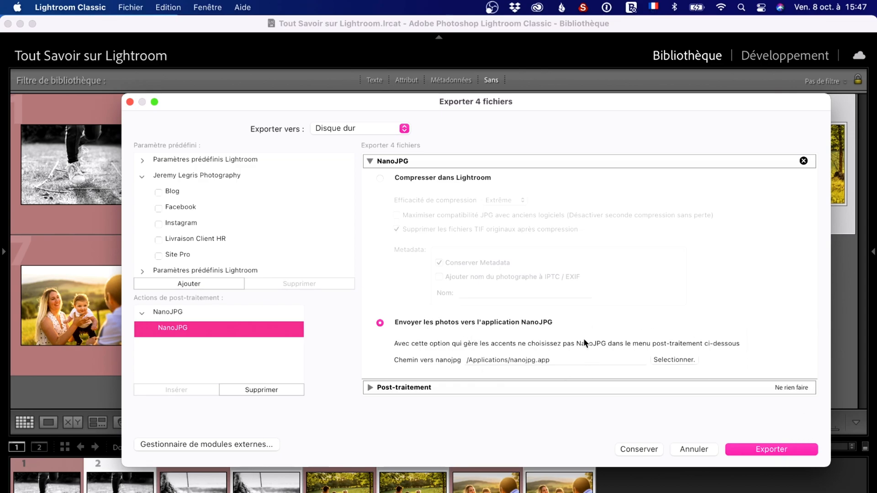
# - Export the four selected photos to the Phototheque Formation folder inside Images/Formation, sending them to NanoJPG
pyautogui.click(778, 448)
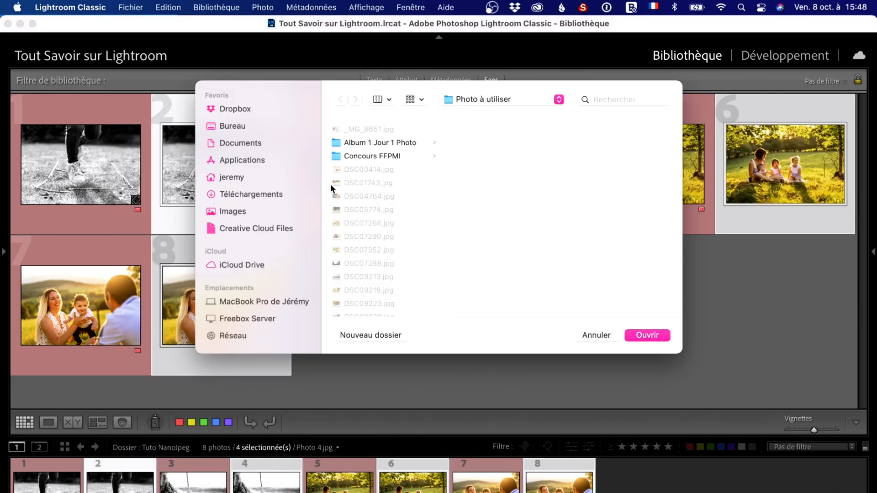
pyautogui.click(237, 212)
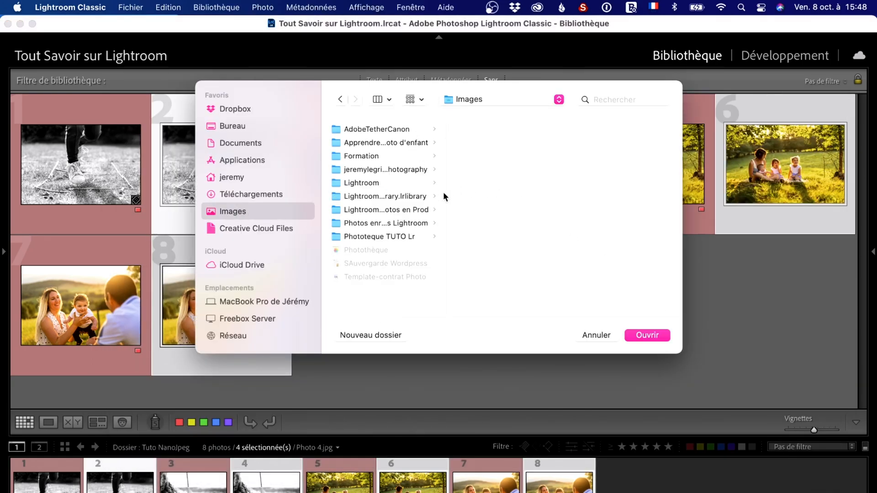
pyautogui.click(377, 158)
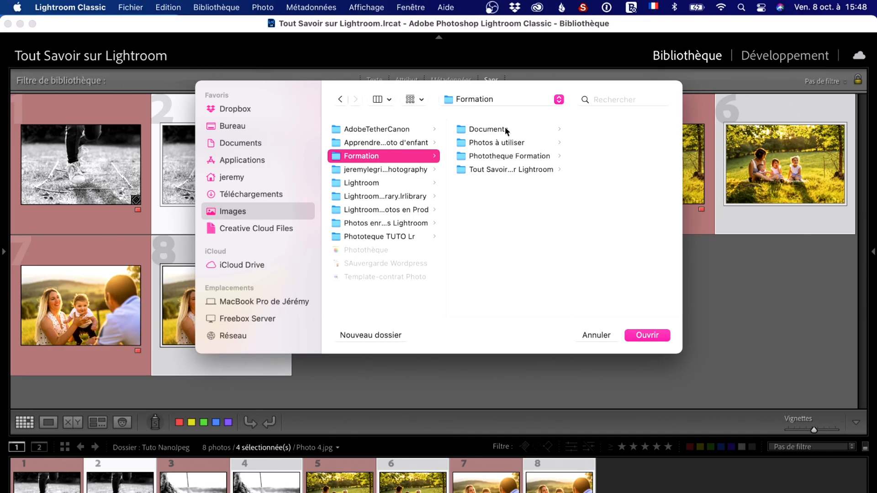
pyautogui.click(528, 156)
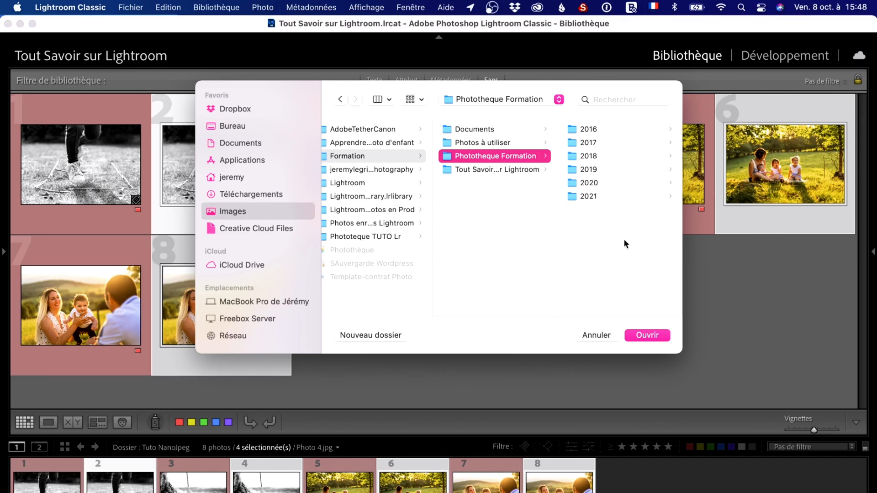
pyautogui.click(649, 335)
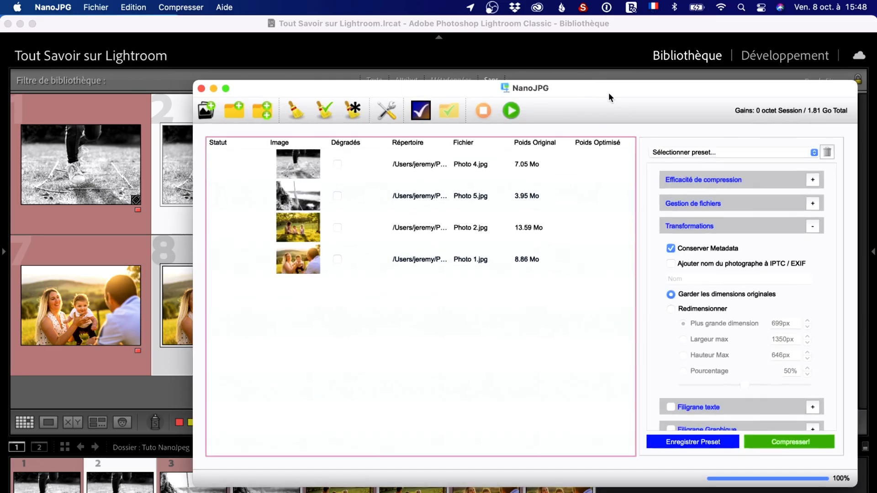
# - Reposition the NanoJPG window, look over the photo list's columns, and apply the Blog APE preset
pyautogui.moveTo(609, 98); pyautogui.dragTo(540, 100)
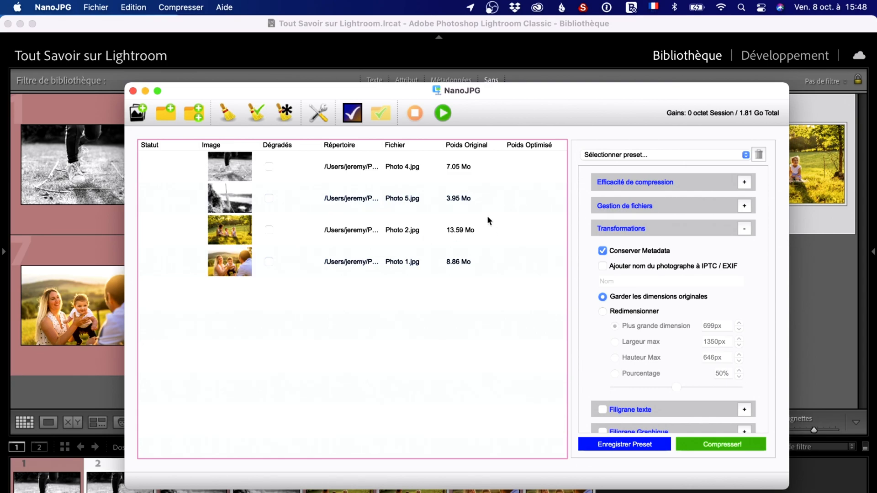
pyautogui.hscroll(5, 486, 201)
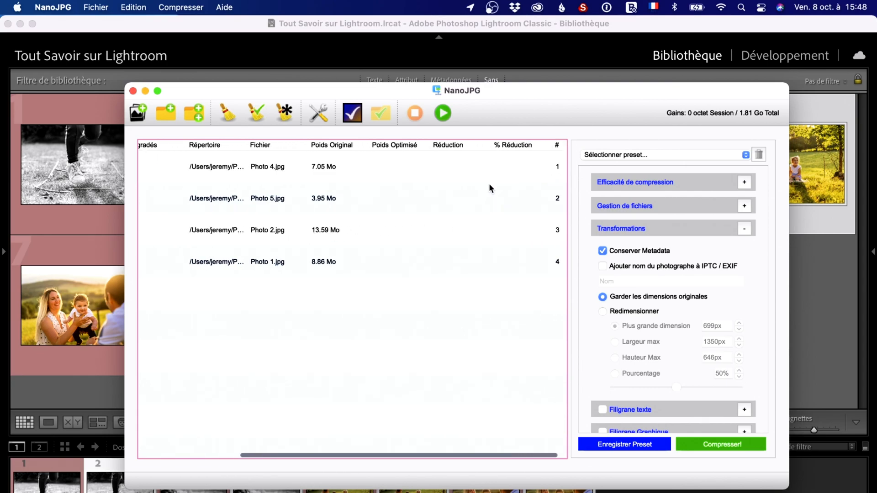
pyautogui.hscroll(-5, 499, 183)
pyautogui.click(687, 156)
pyautogui.click(617, 170)
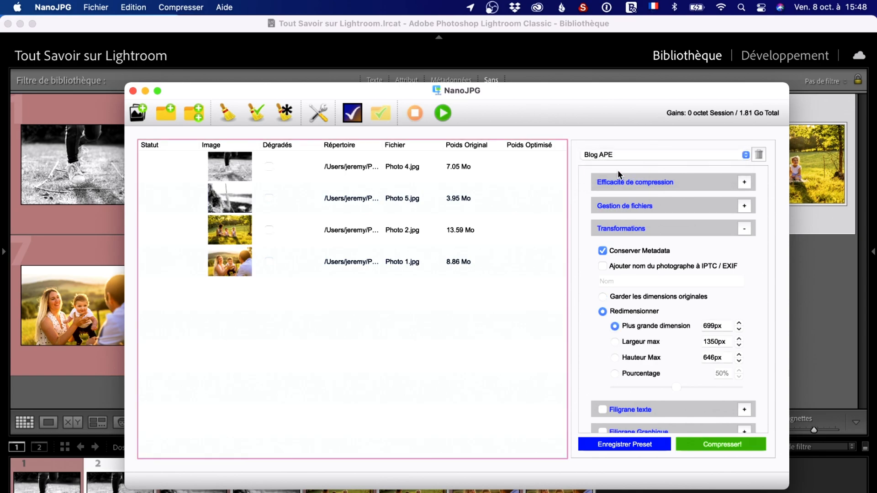